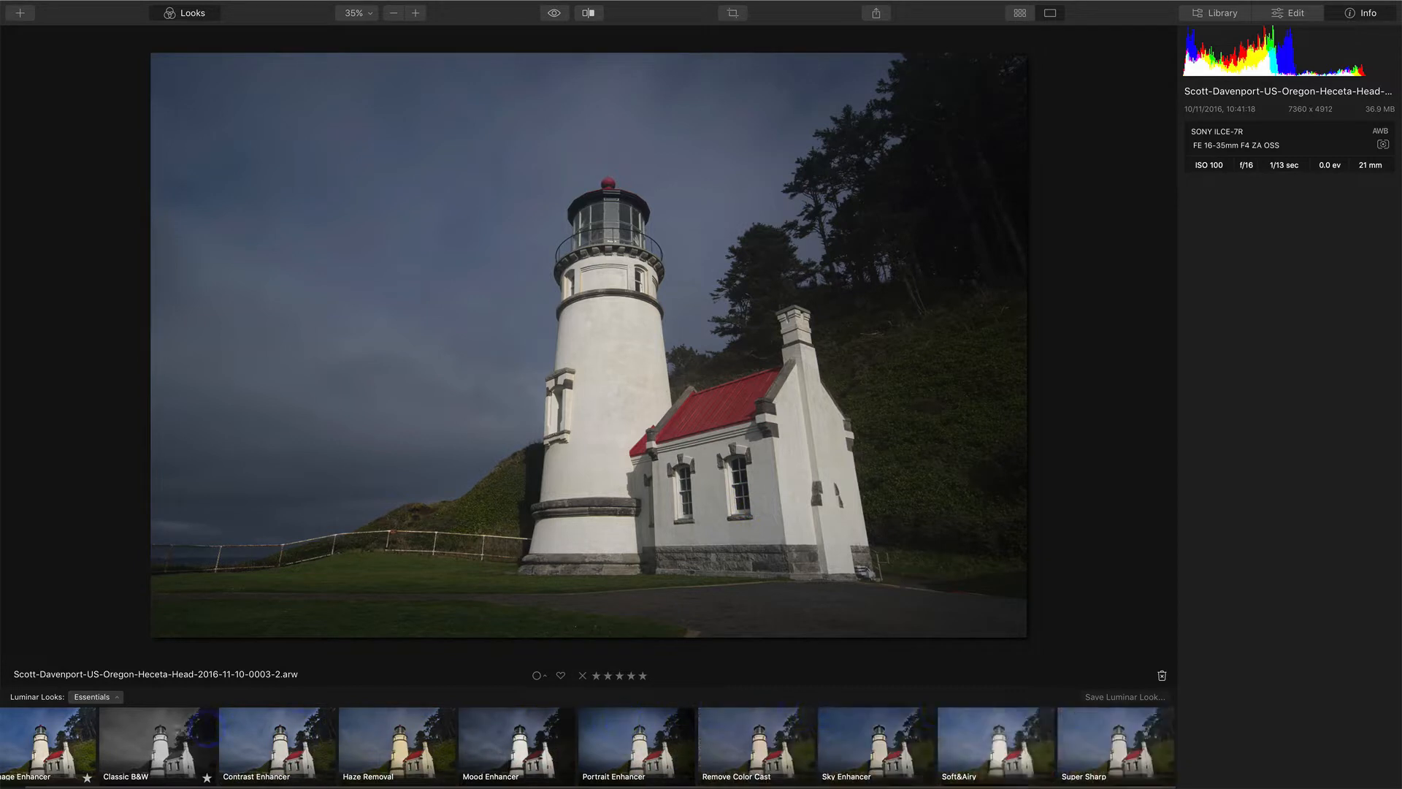
Browse the Essentials looks and try the Mood Enhancer look on the lighthouse photo.
{"action": "scroll", "coordinate": [203, 739], "scroll_direction": "left", "scroll_amount": 1}
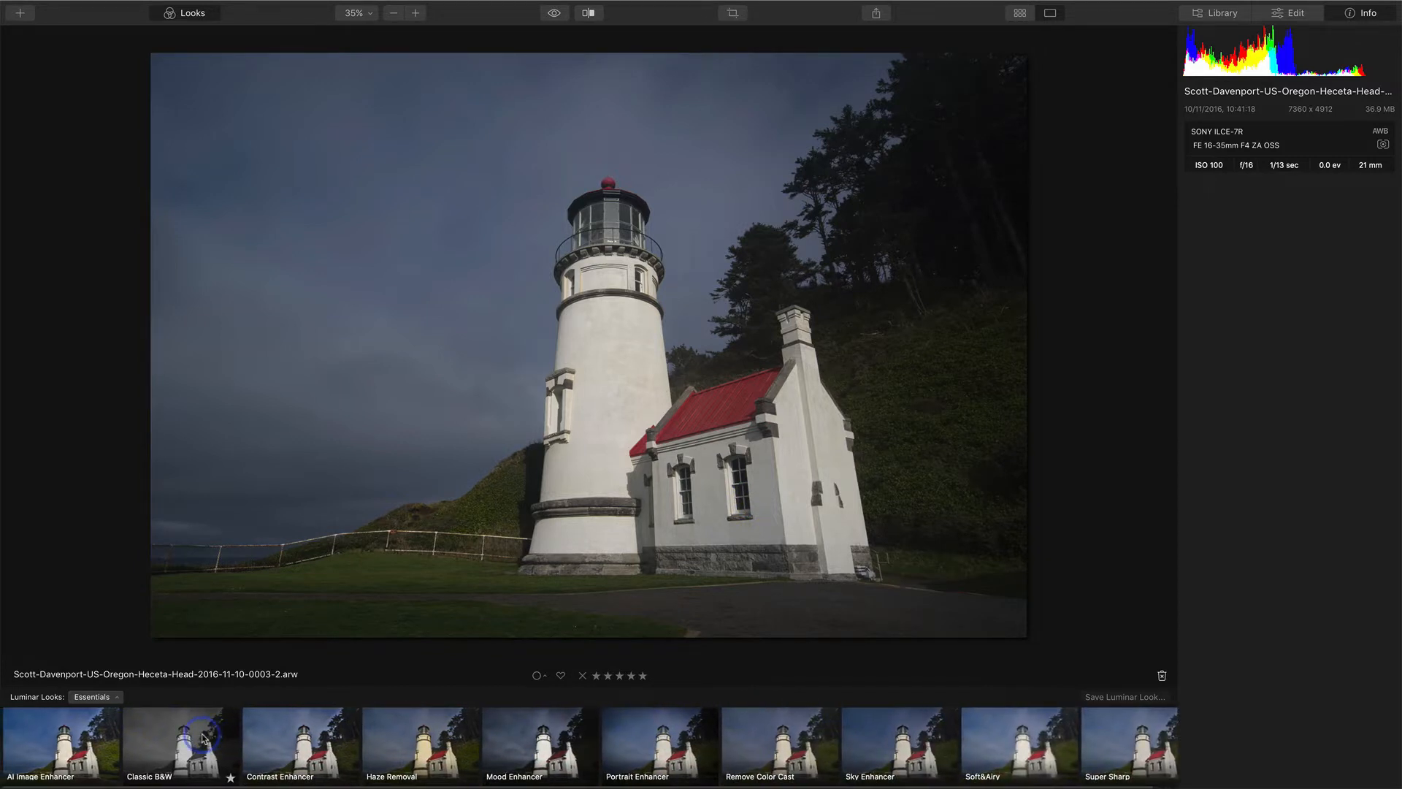
{"action": "scroll", "coordinate": [204, 739], "scroll_direction": "right", "scroll_amount": 1}
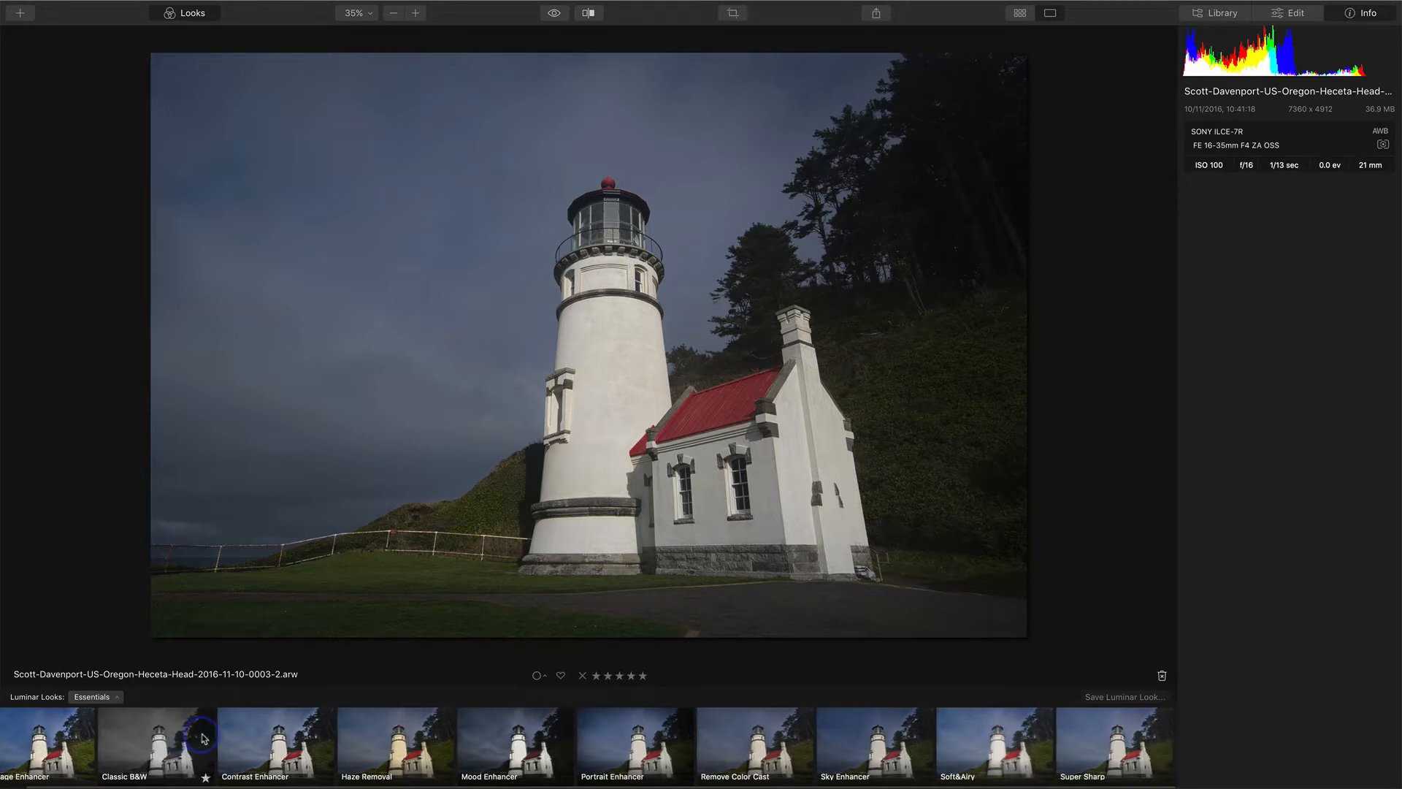
{"action": "scroll", "coordinate": [204, 739], "scroll_direction": "left", "scroll_amount": 1}
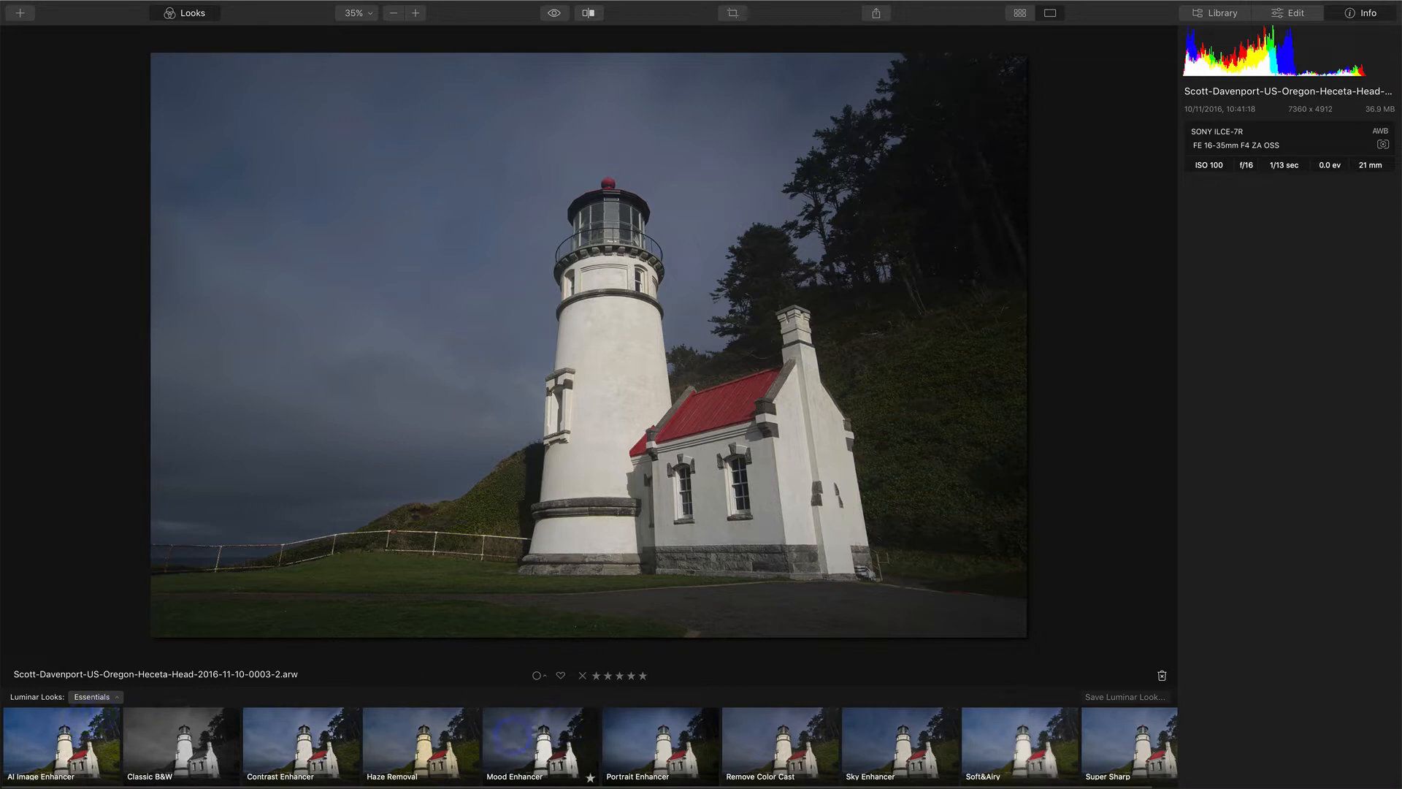
{"action": "left_click", "coordinate": [543, 732]}
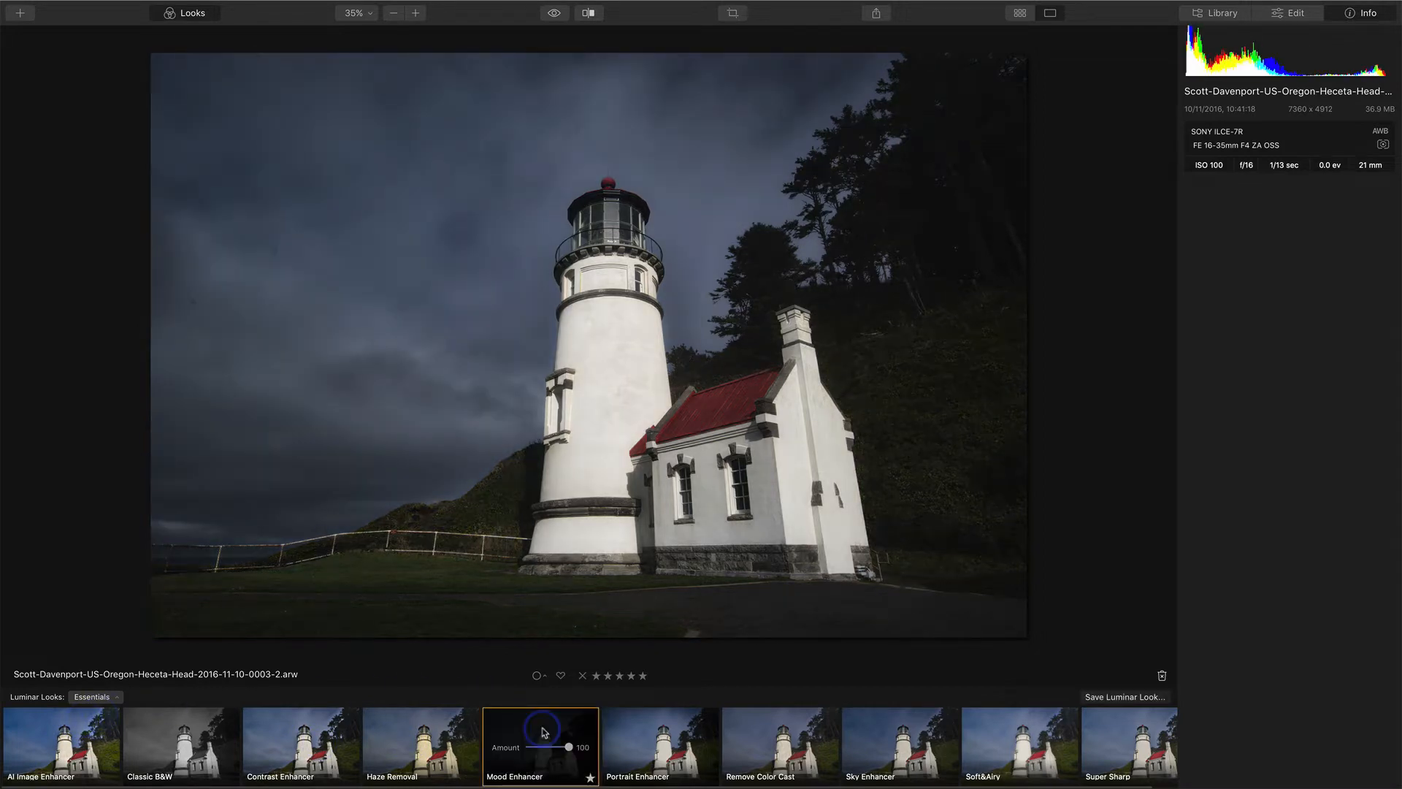
Try the AI Image Enhancer look on the photo with its amount reduced to 72.
{"action": "left_click", "coordinate": [51, 743]}
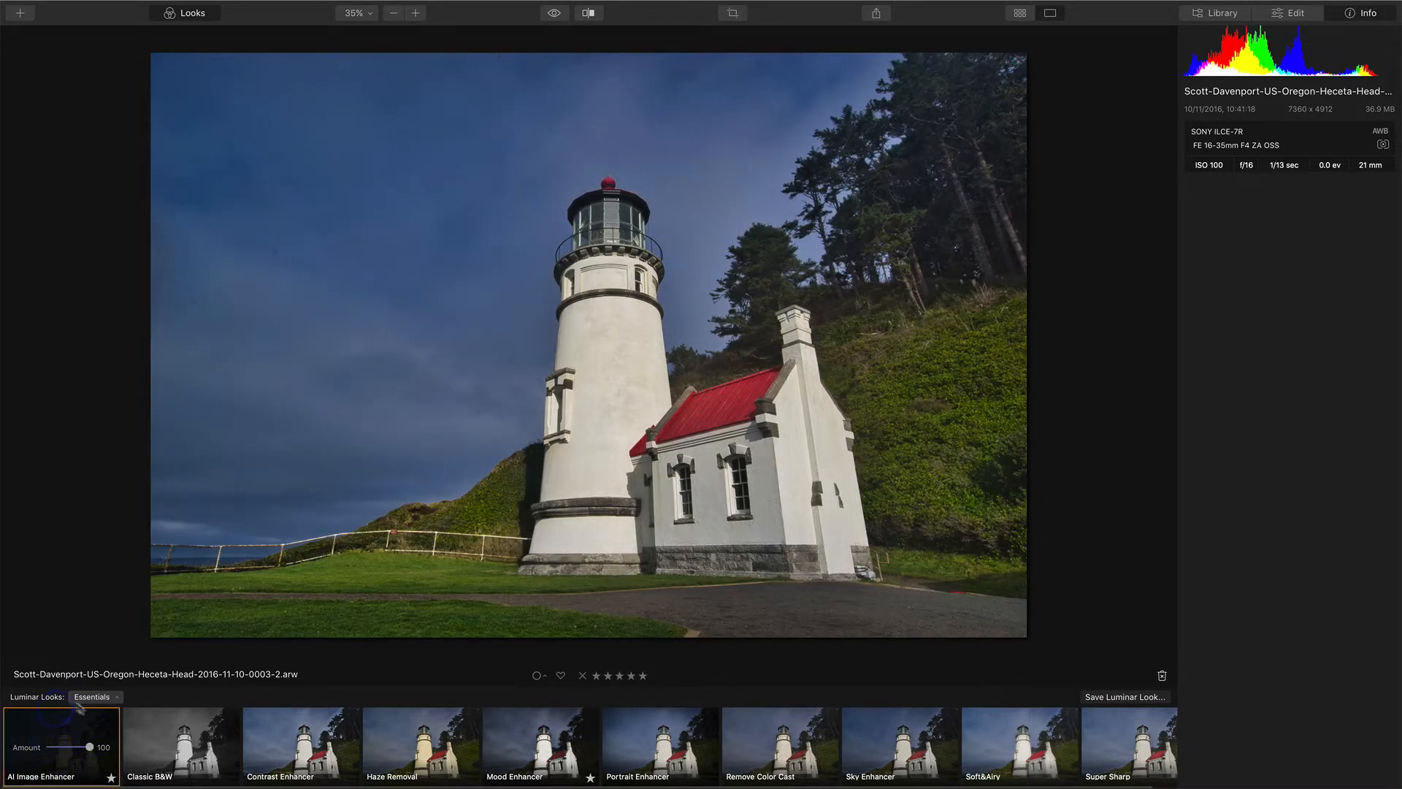
{"action": "left_click", "coordinate": [89, 749]}
{"action": "left_click_drag", "start_coordinate": [82, 753], "coordinate": [77, 753]}
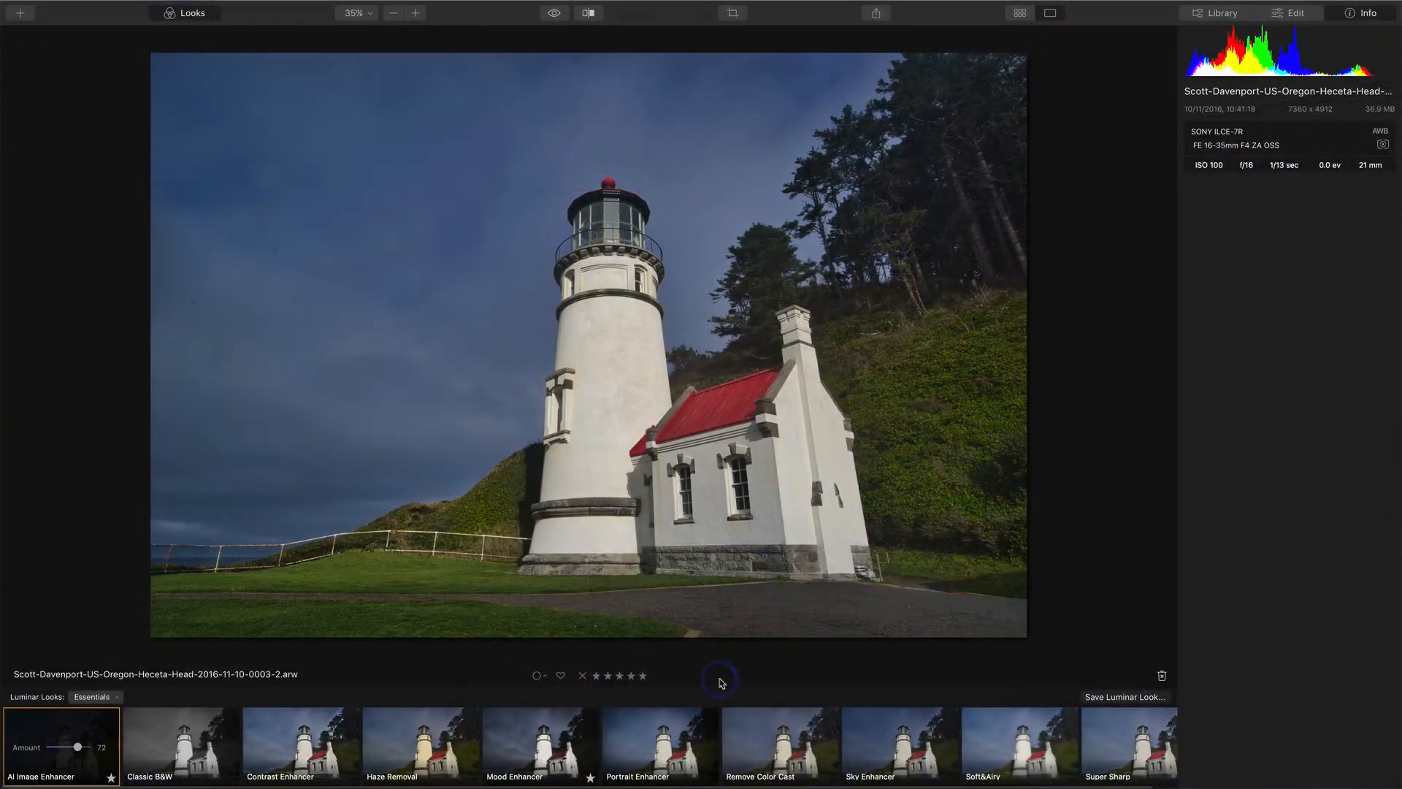
Try the Sky Enhancer look at amount 100, and reset all adjustments on the photo.
{"action": "left_click", "coordinate": [907, 744]}
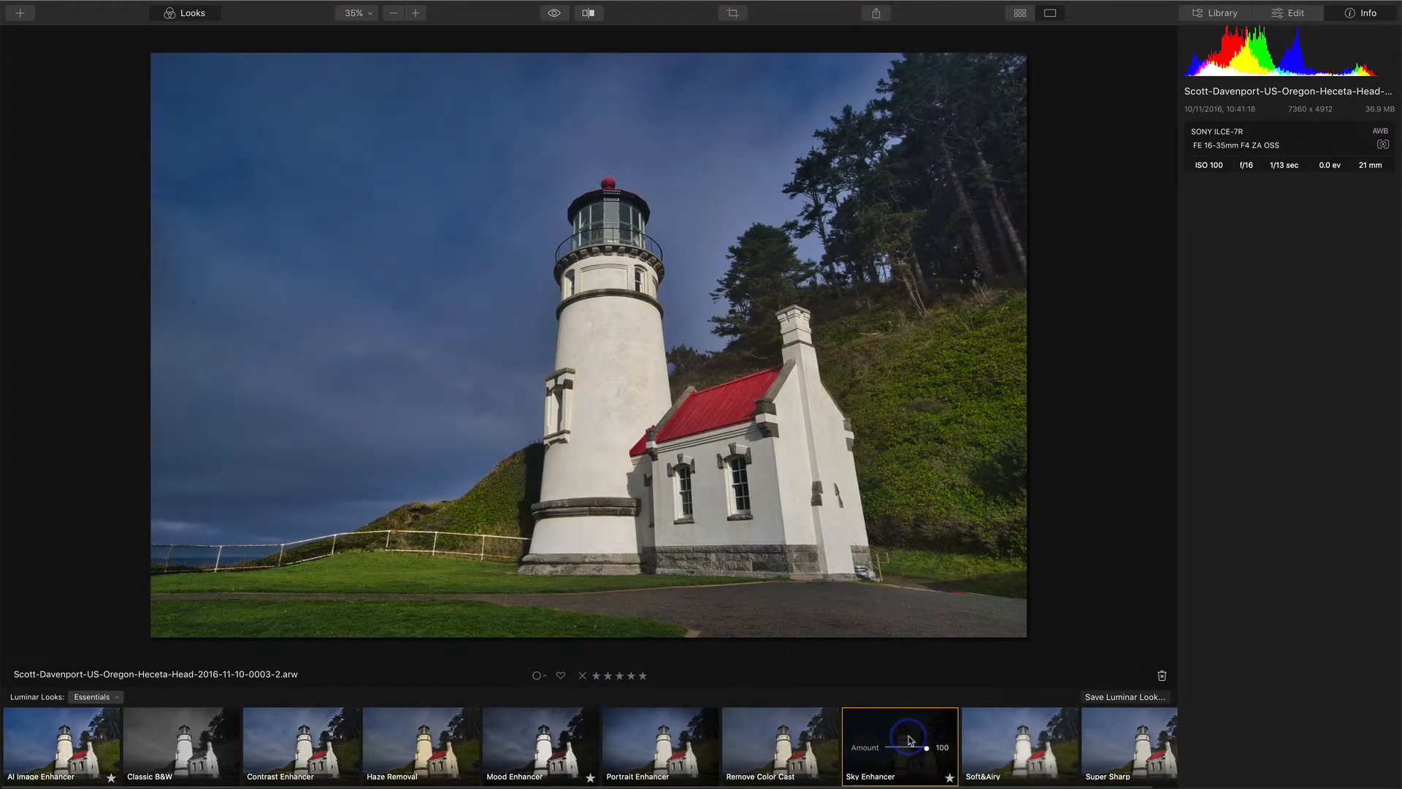
{"action": "mouse_move", "coordinate": [928, 752]}
{"action": "left_mouse_down"}
{"action": "mouse_move", "coordinate": [891, 752]}
{"action": "mouse_move", "coordinate": [939, 754]}
{"action": "left_mouse_up"}
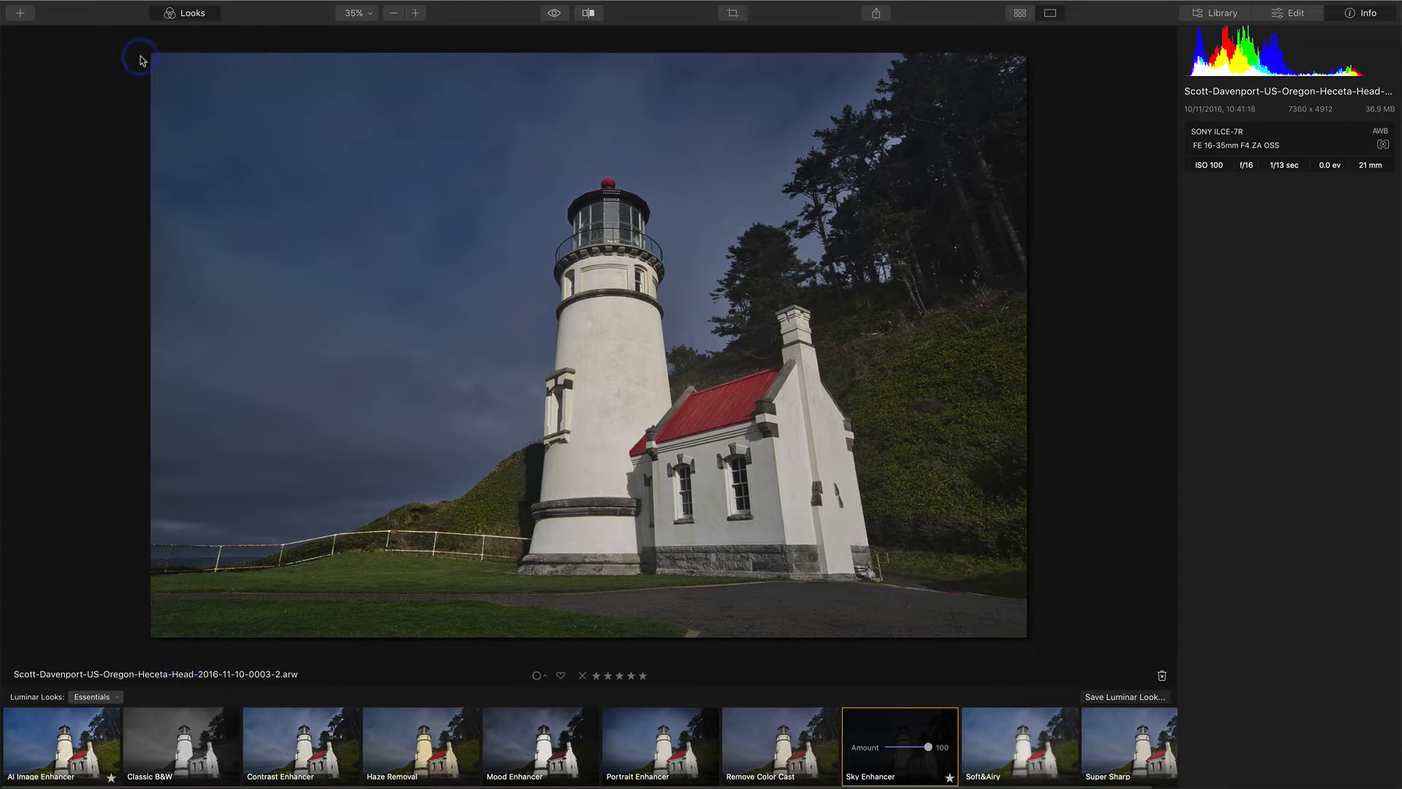
{"action": "left_click", "coordinate": [214, 7]}
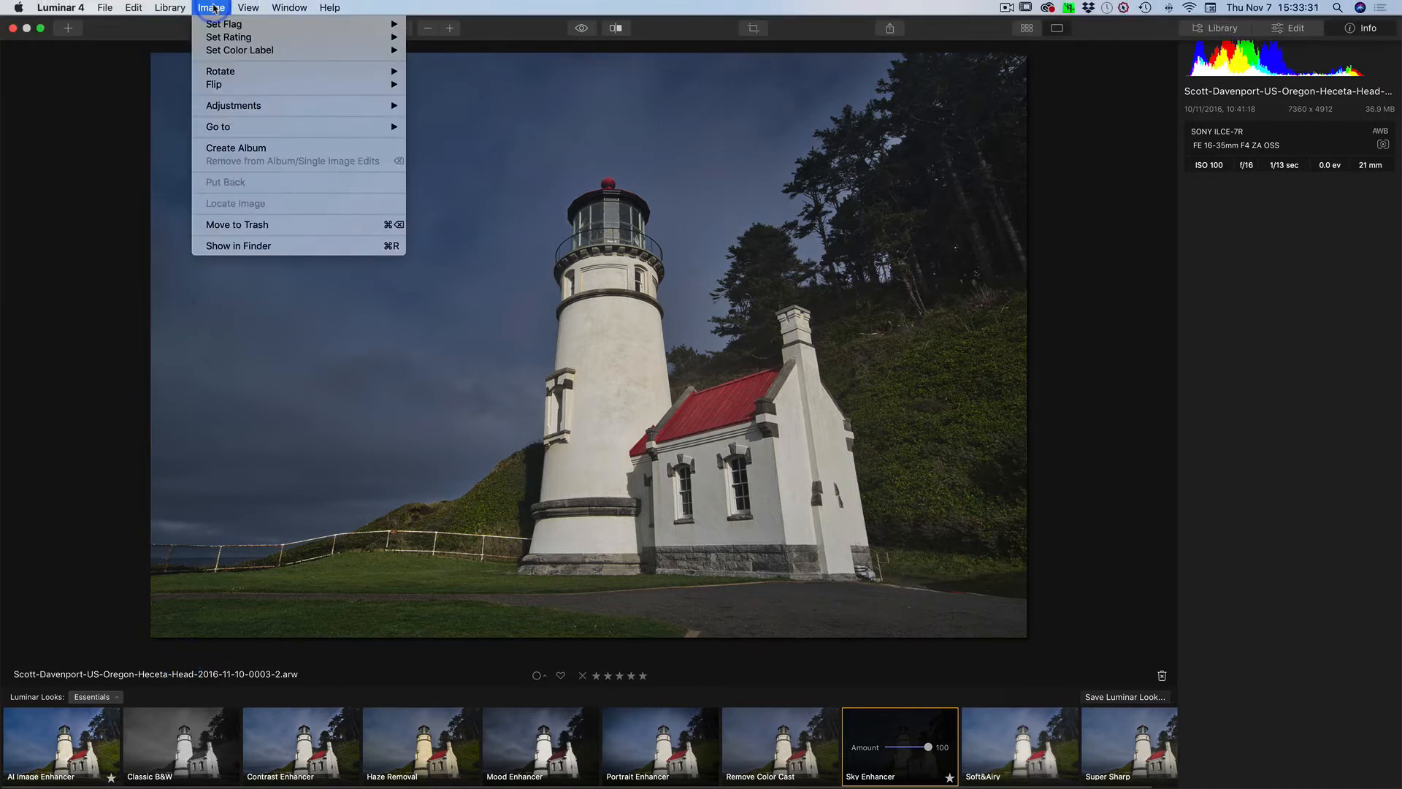
{"action": "mouse_move", "coordinate": [398, 107]}
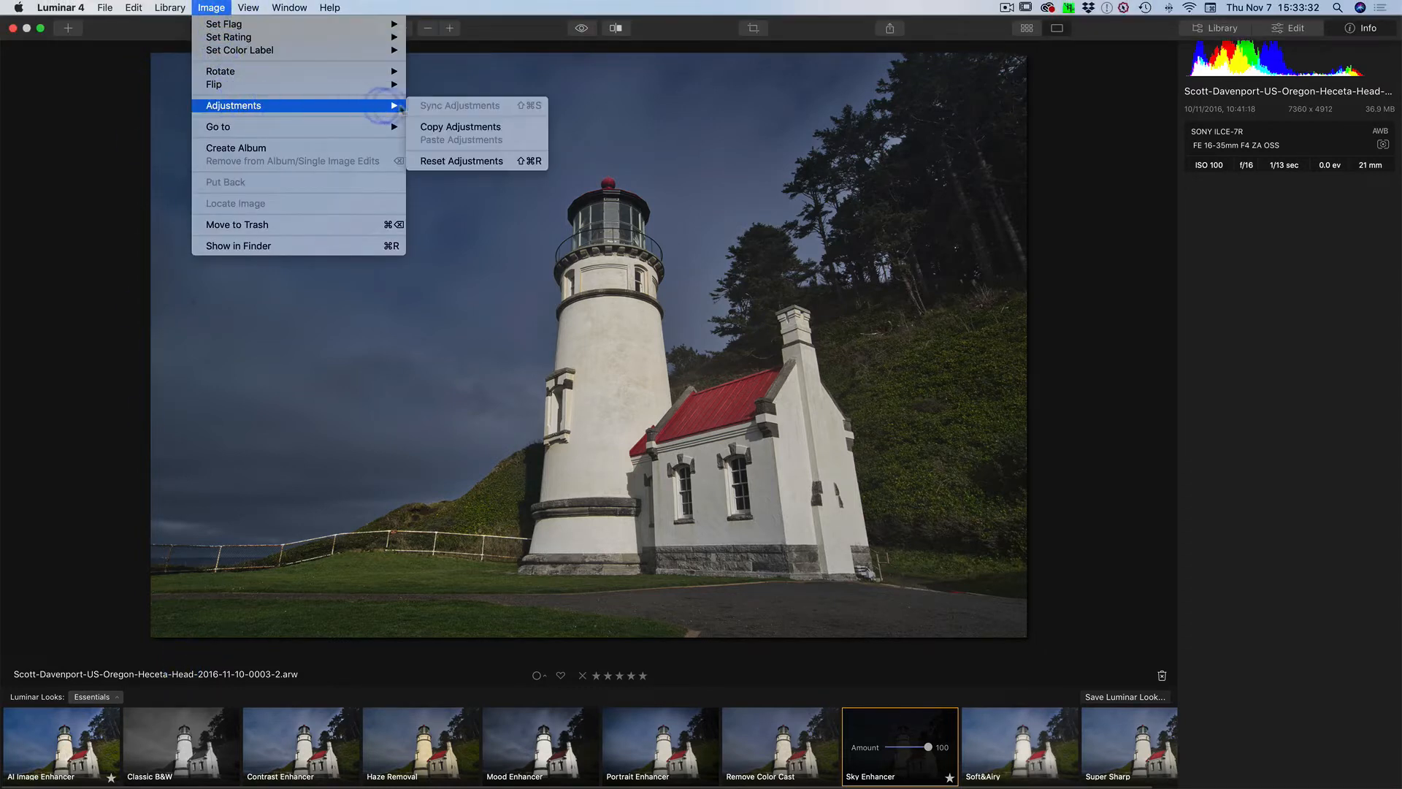
{"action": "left_click", "coordinate": [452, 160]}
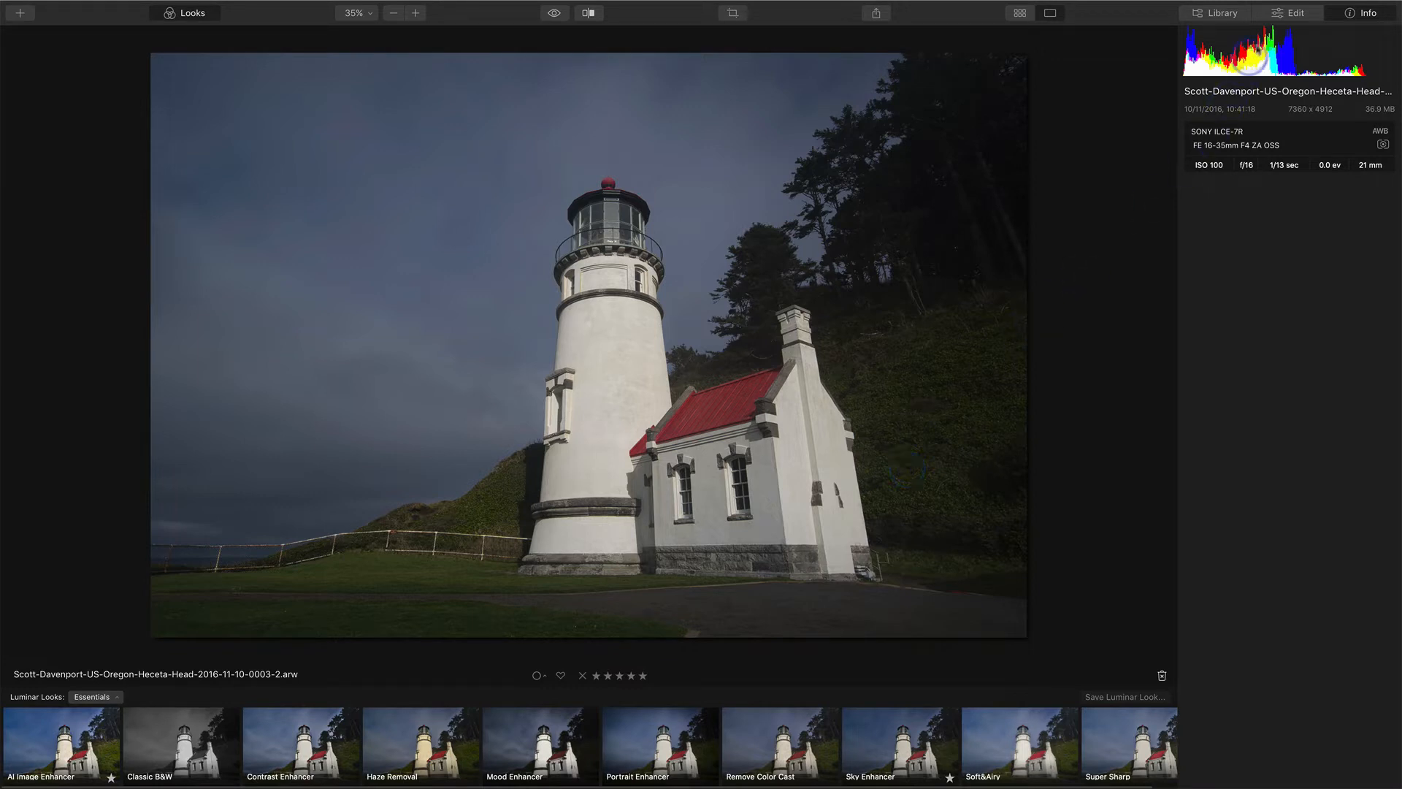
Switch to editing the photo with the Looks strip hidden, and view the Light adjustments.
{"action": "left_click", "coordinate": [1291, 14]}
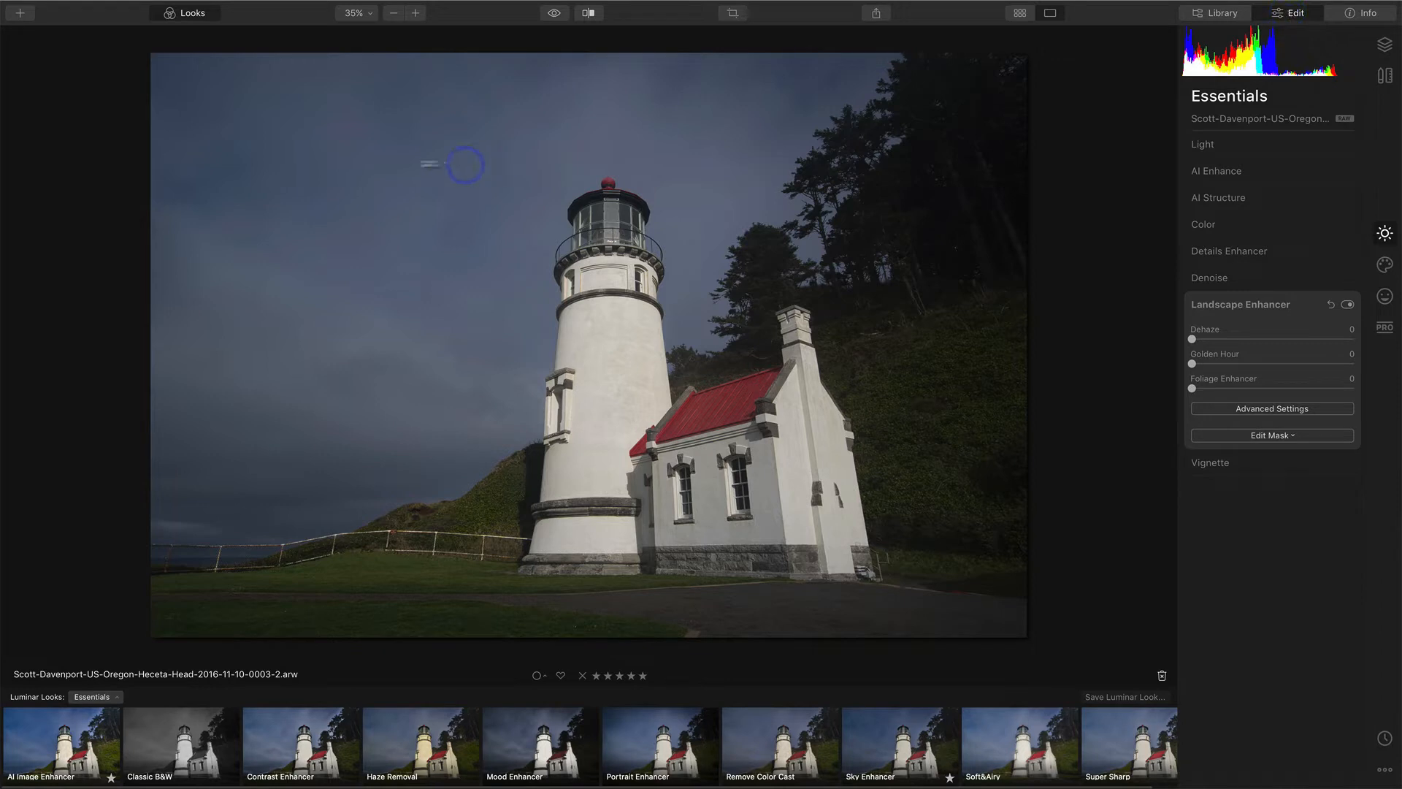
{"action": "left_click", "coordinate": [193, 13]}
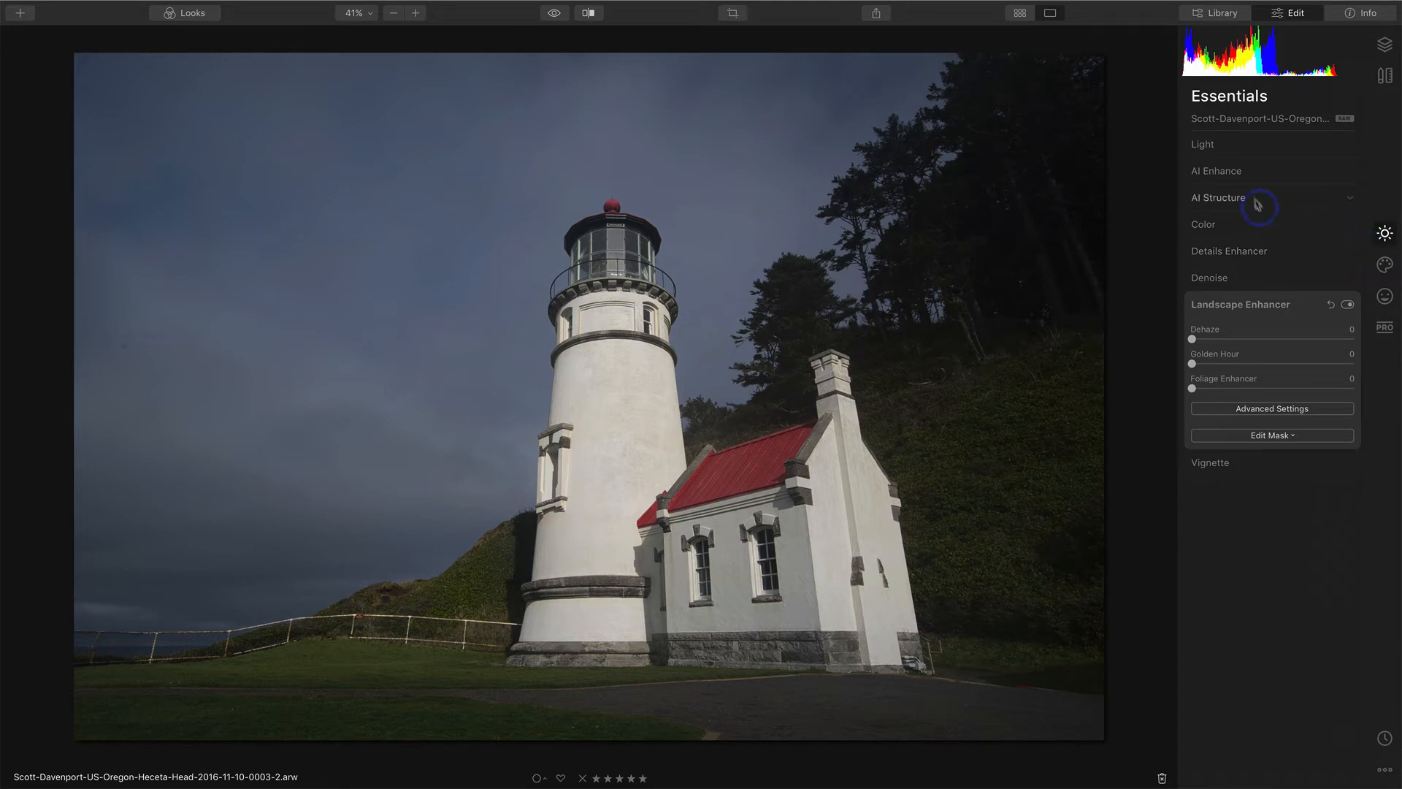
{"action": "left_click", "coordinate": [1244, 149]}
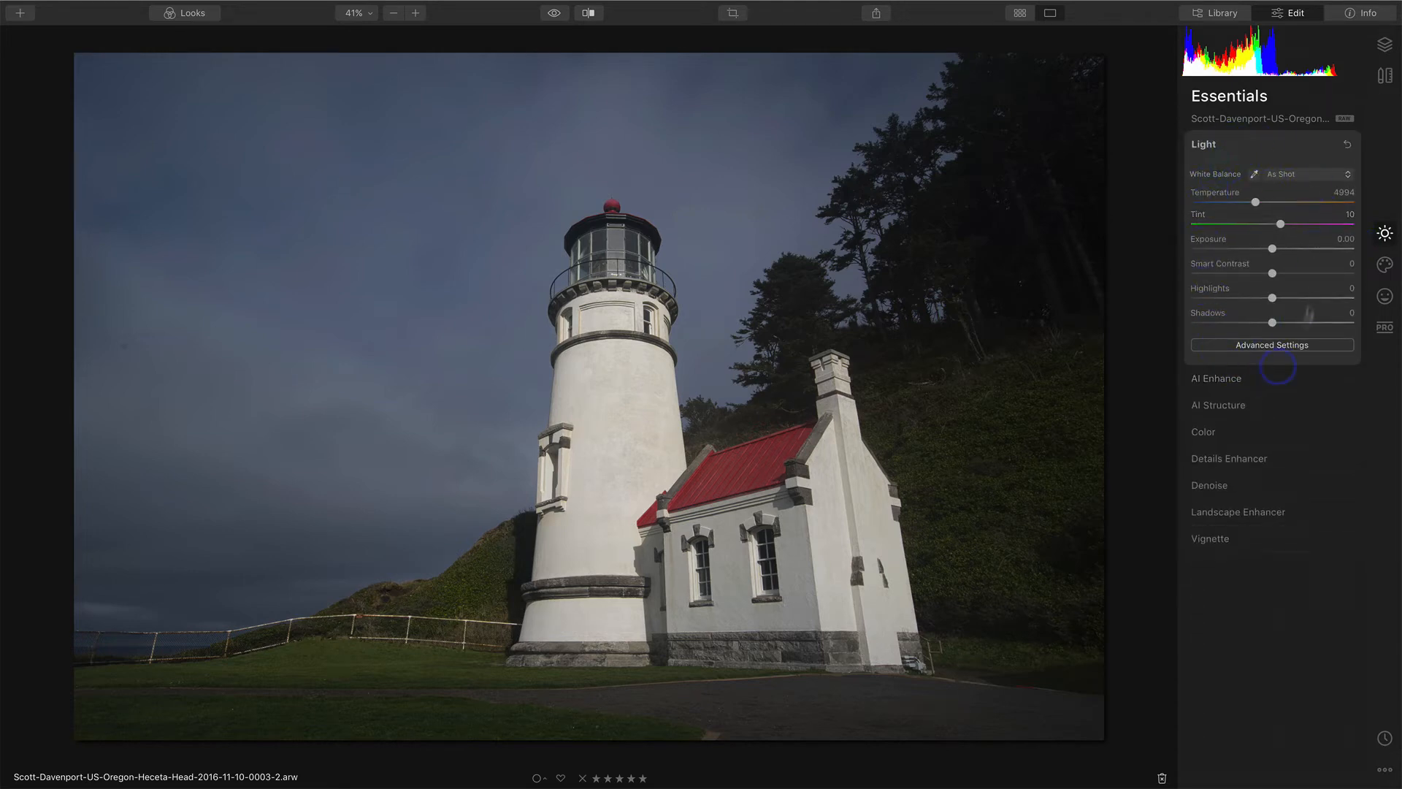
{"action": "left_click", "coordinate": [1255, 145]}
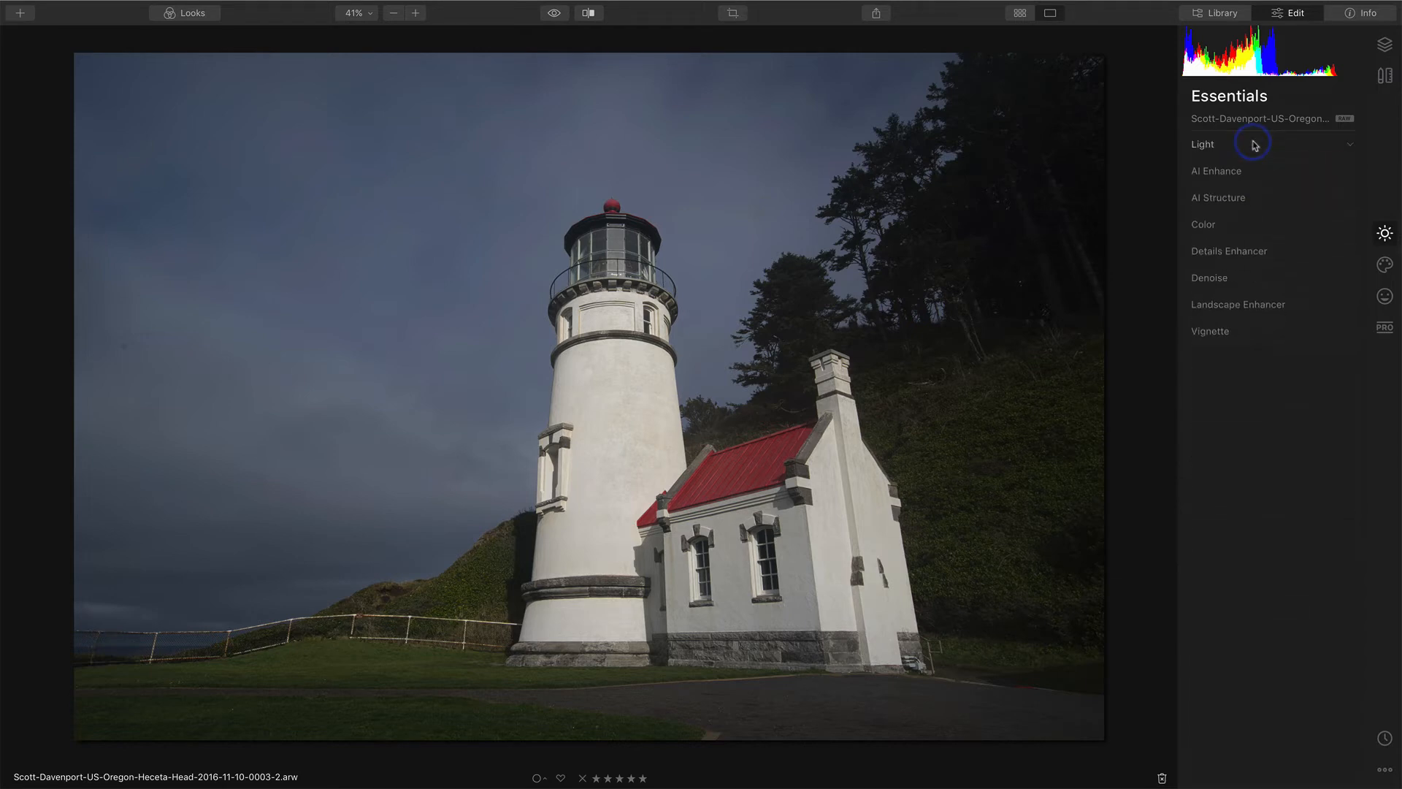
In AI Enhance, set AI Accent to 72 and AI Sky Enhancer to 48.
{"action": "left_click", "coordinate": [1263, 172]}
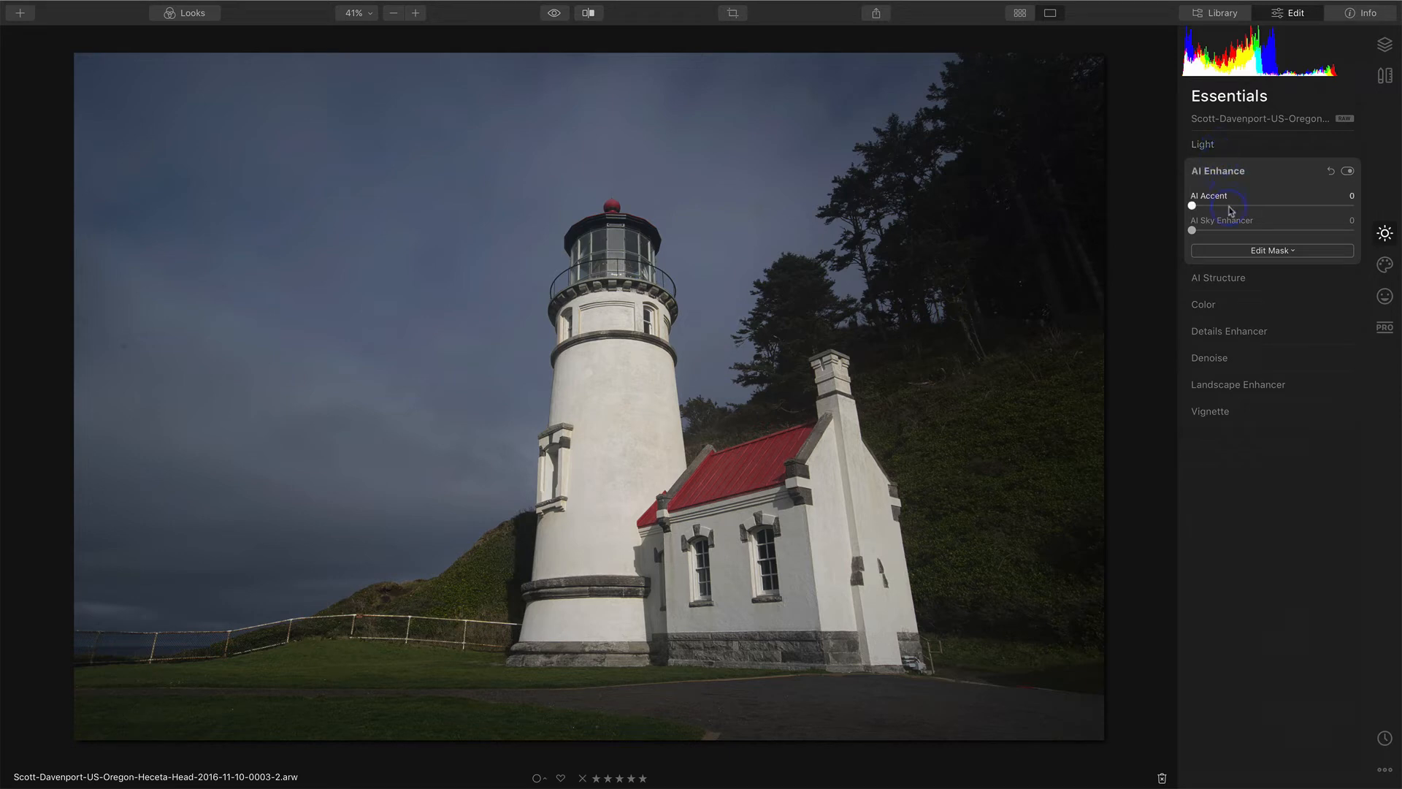
{"action": "left_click_drag", "start_coordinate": [1193, 207], "coordinate": [1313, 208]}
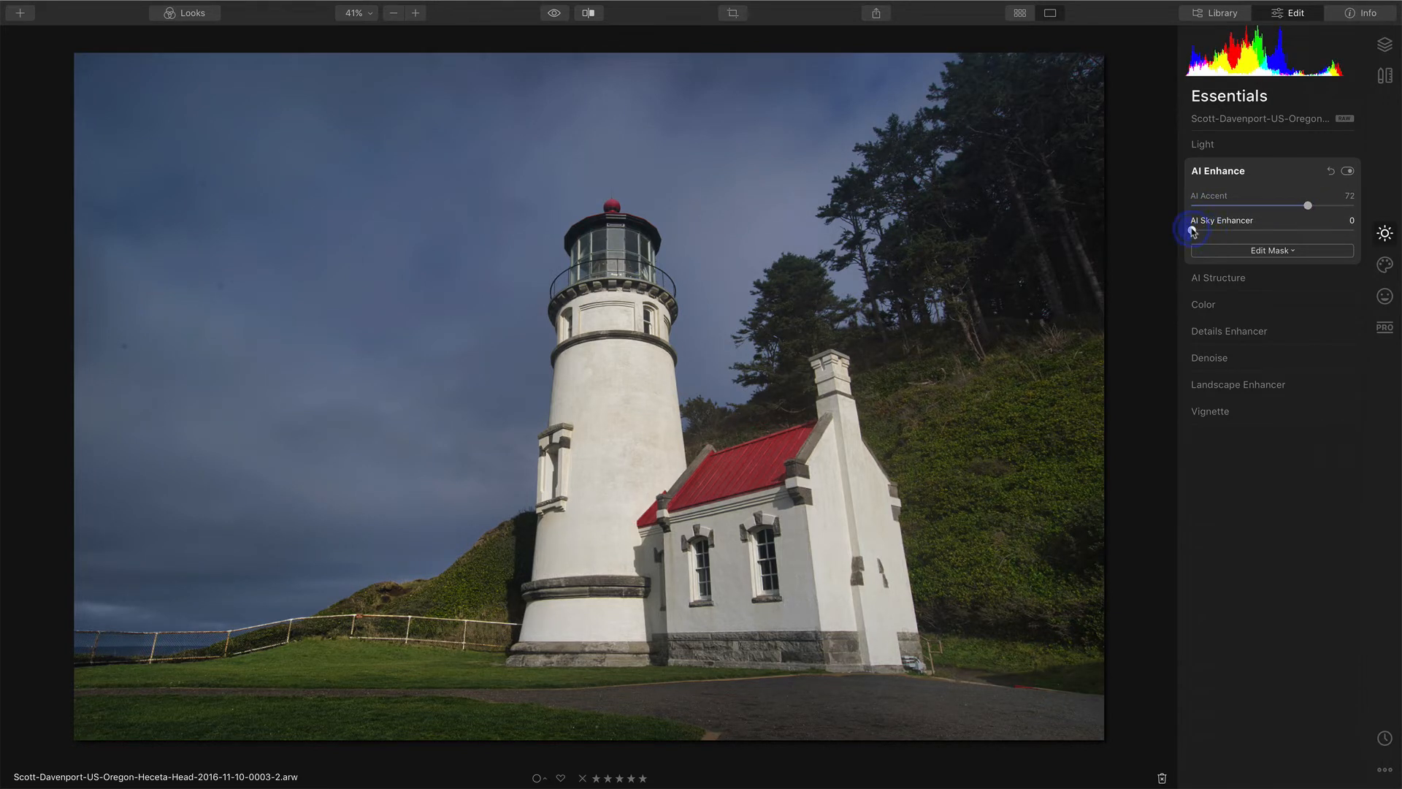
{"action": "left_click_drag", "start_coordinate": [1192, 231], "coordinate": [1274, 235]}
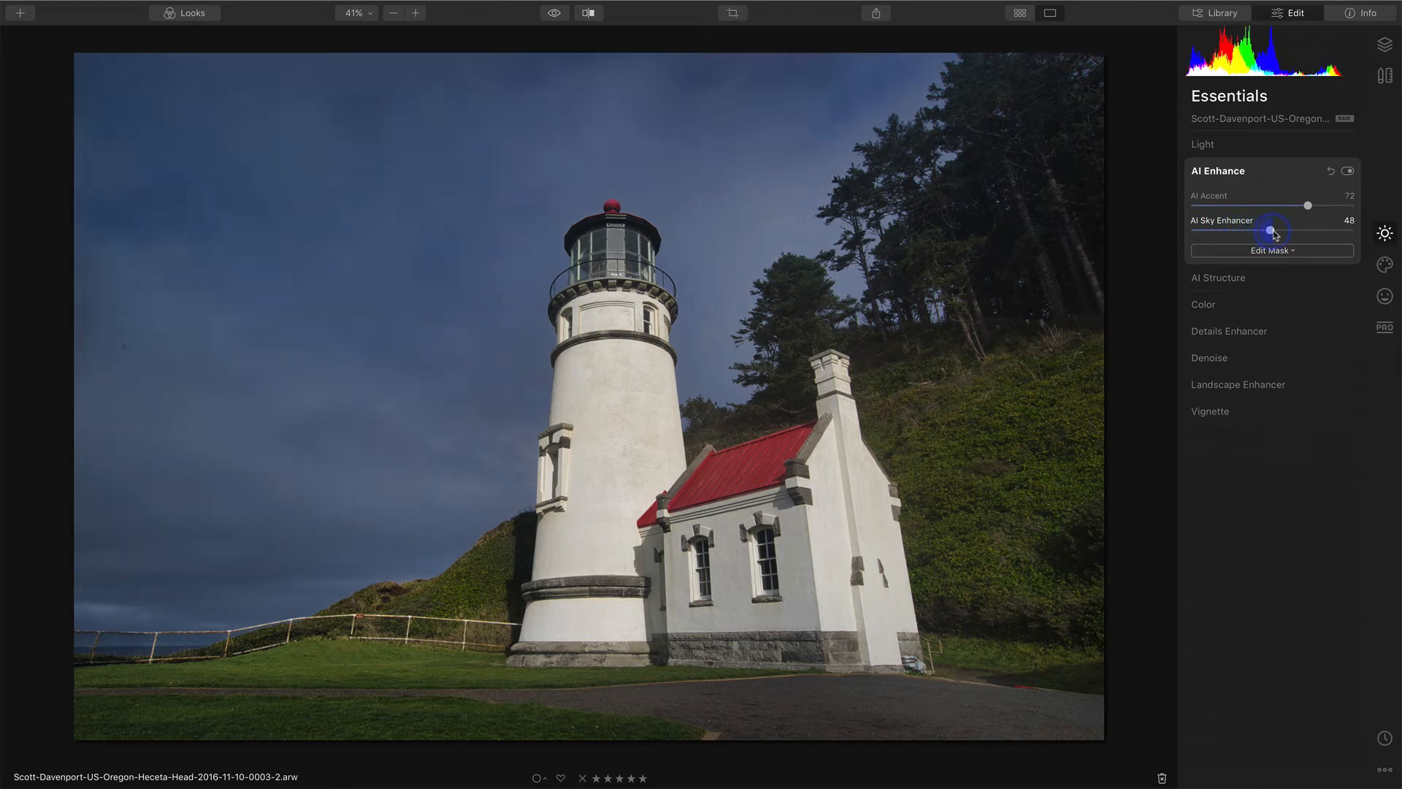
Set the AI Structure amount to 35 and lower the Light highlights to -65.
{"action": "left_click", "coordinate": [1262, 277]}
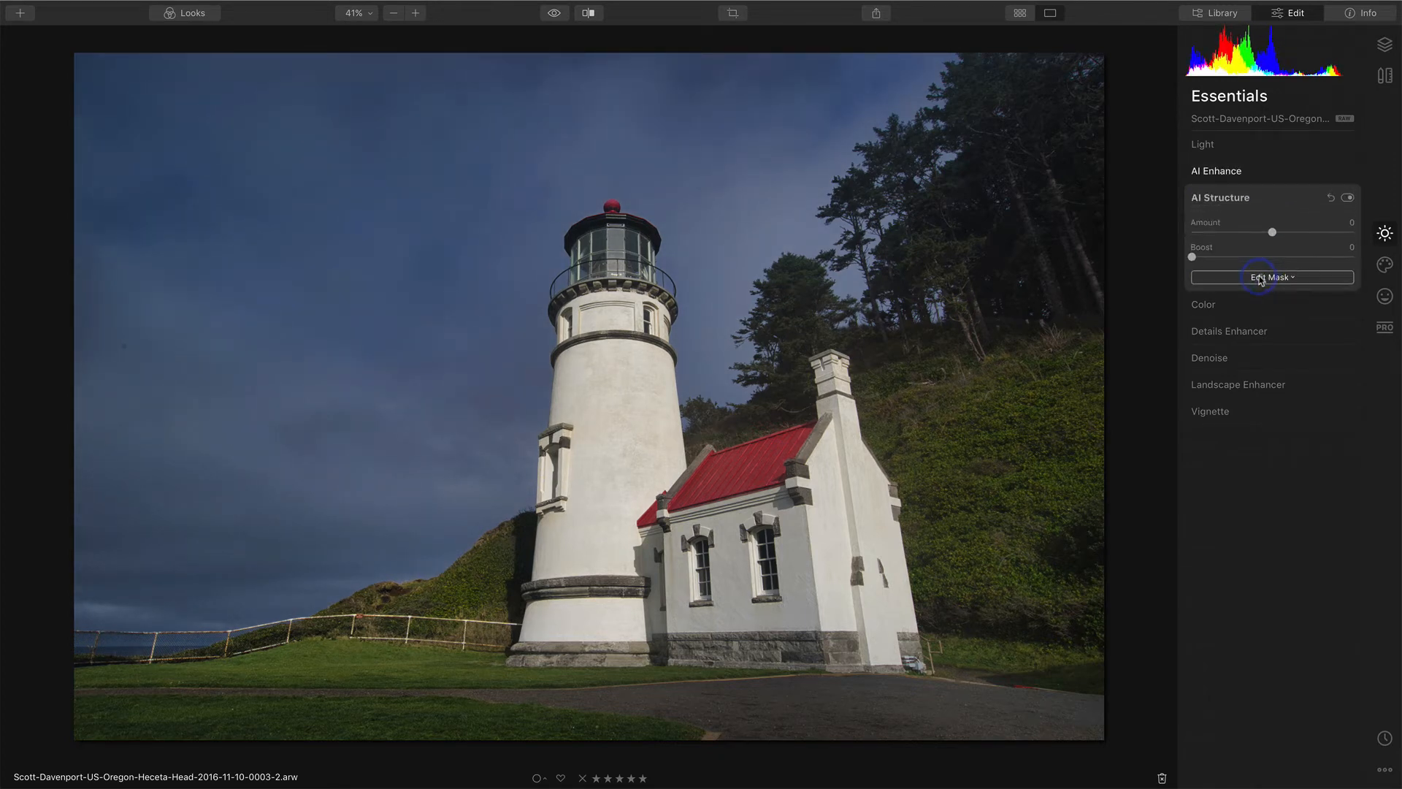
{"action": "left_click_drag", "start_coordinate": [1272, 234], "coordinate": [1290, 235]}
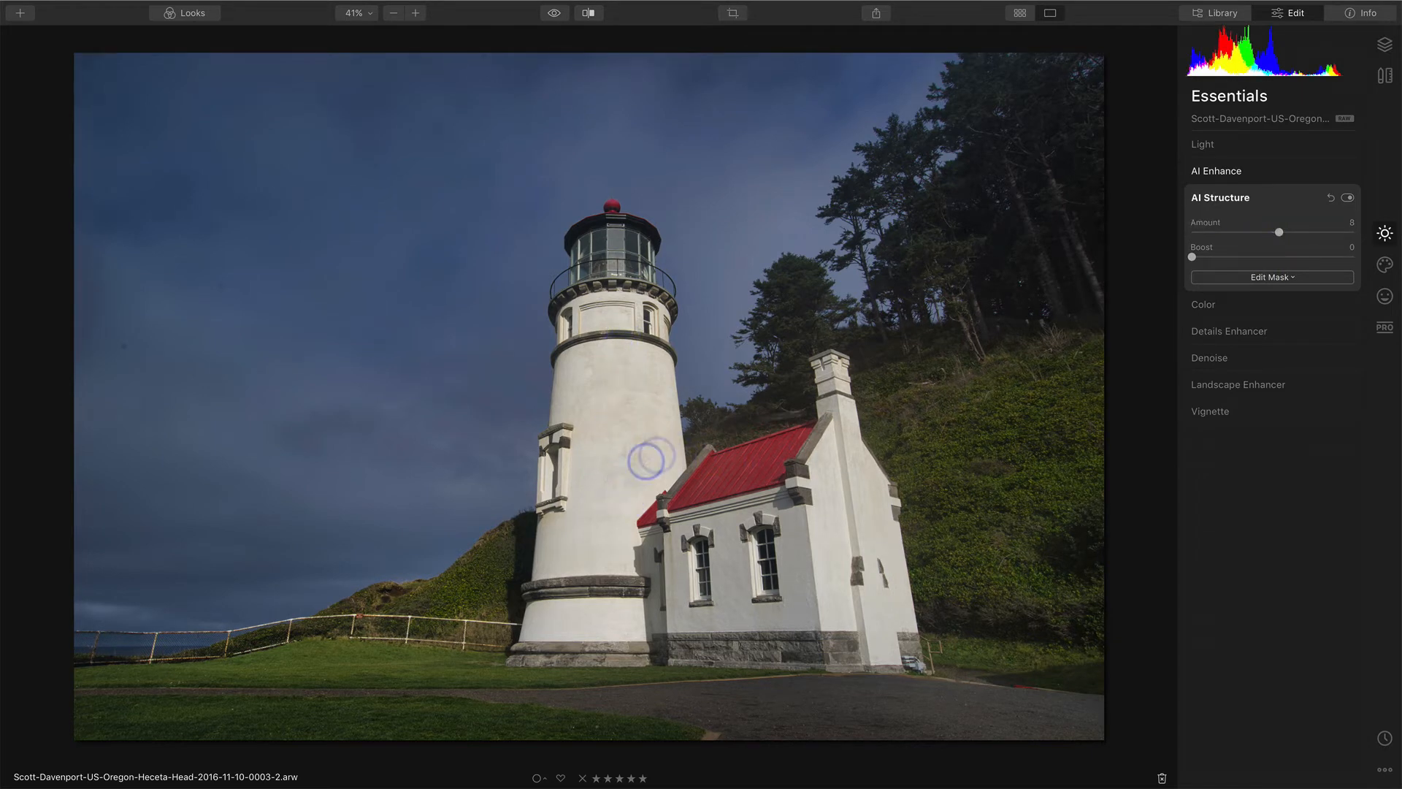
{"action": "mouse_move", "coordinate": [1280, 237]}
{"action": "left_mouse_down"}
{"action": "mouse_move", "coordinate": [1350, 237]}
{"action": "mouse_move", "coordinate": [1267, 239]}
{"action": "mouse_move", "coordinate": [1301, 239]}
{"action": "left_mouse_up"}
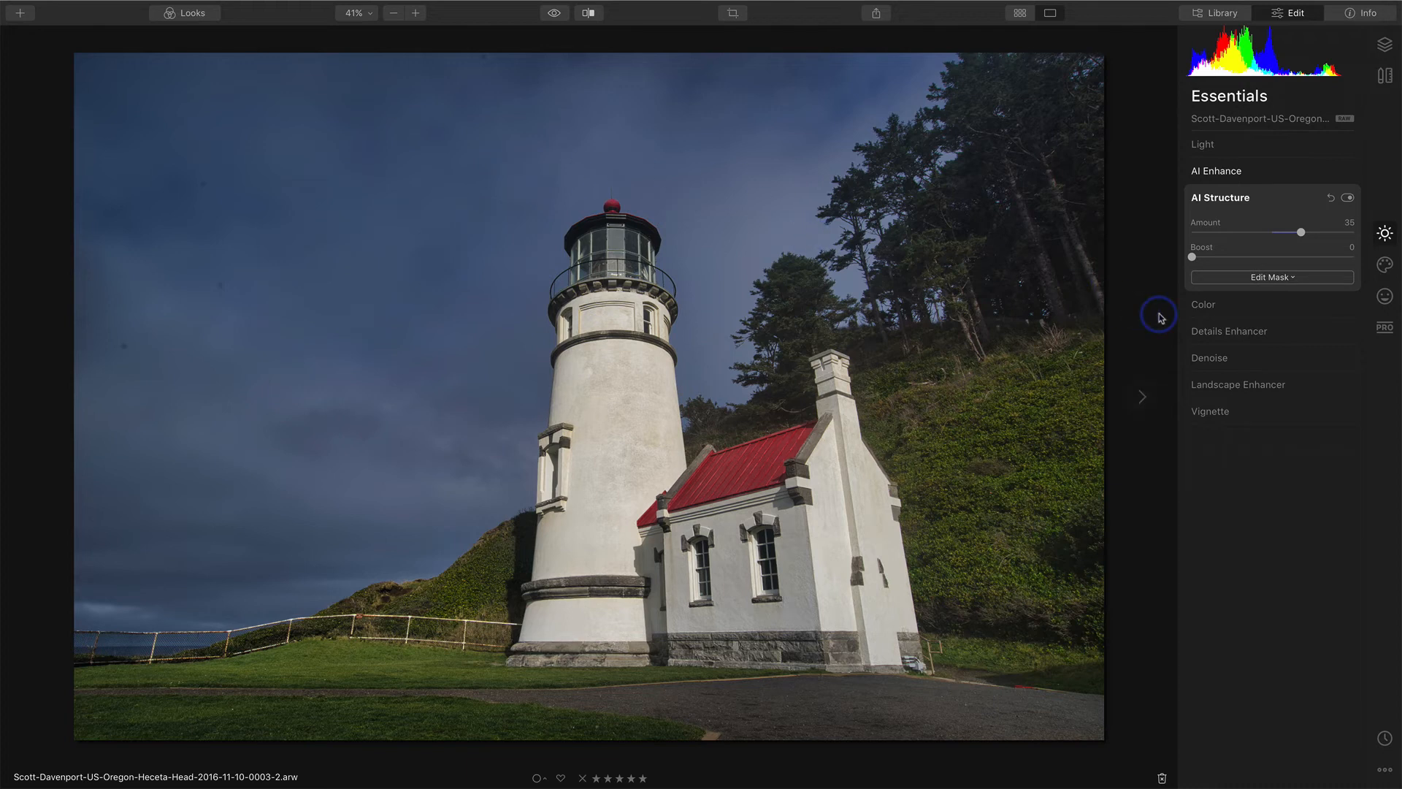
{"action": "left_click", "coordinate": [1265, 146]}
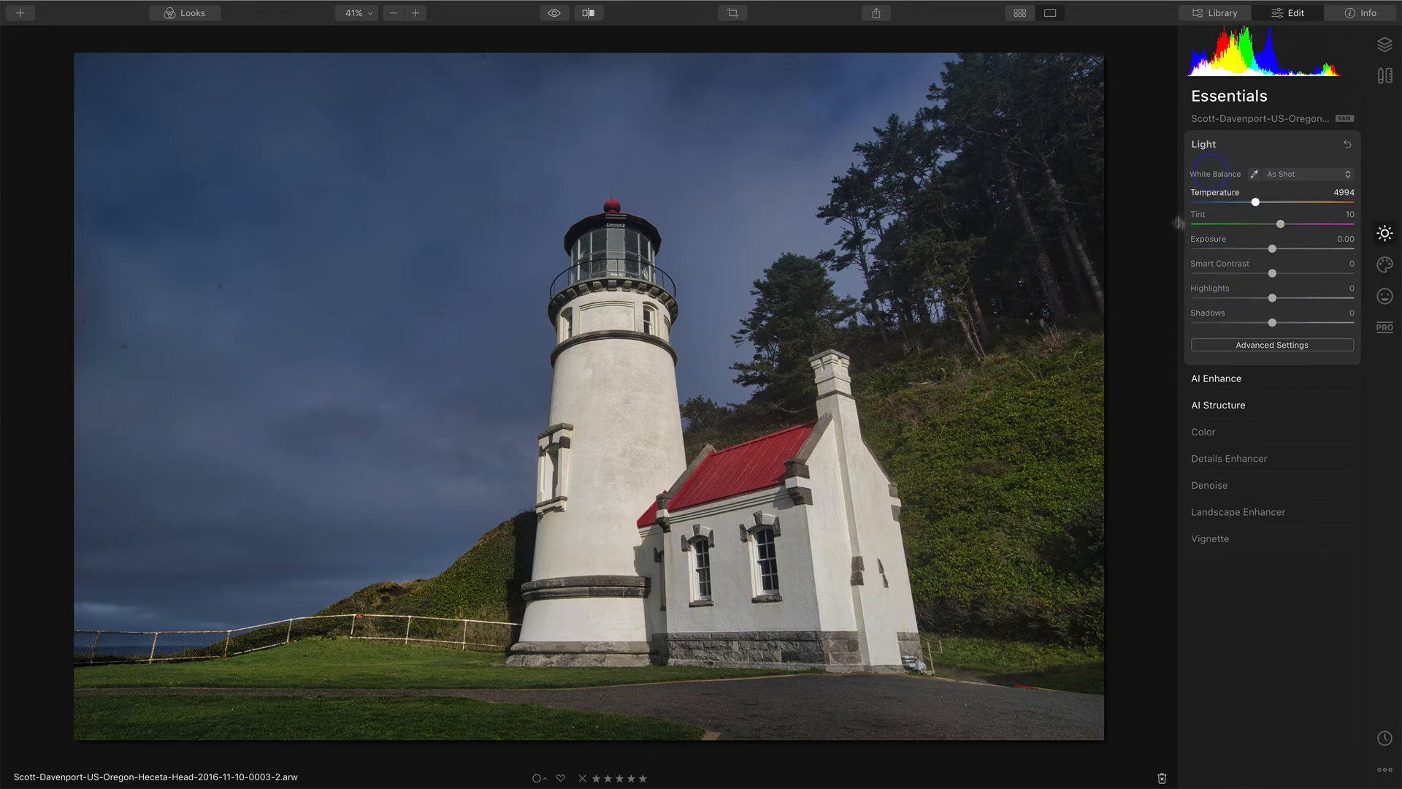
{"action": "left_click_drag", "start_coordinate": [1272, 299], "coordinate": [1219, 303]}
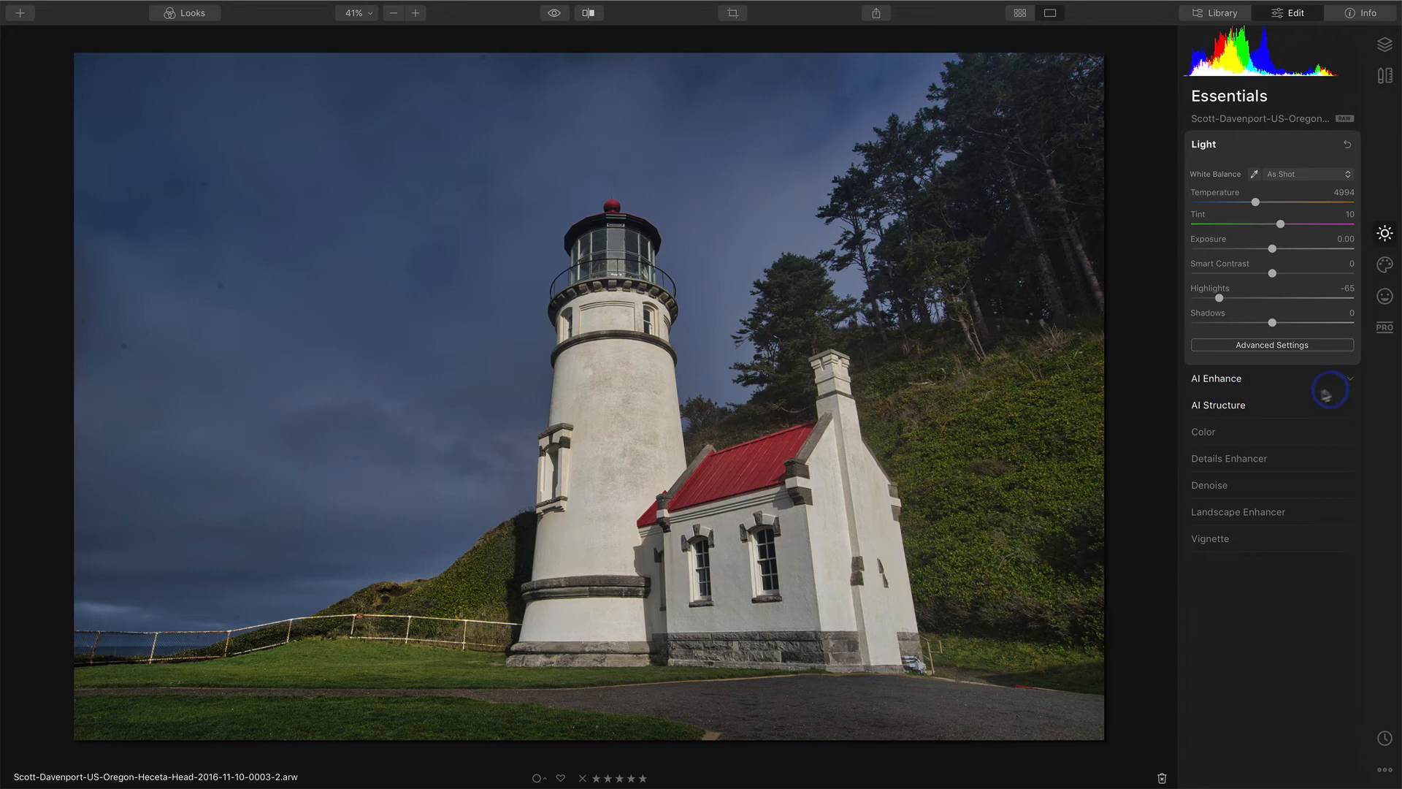
Add a vignette with an amount of -44, centred where the lighthouse tower meets the red-roofed building.
{"action": "left_click", "coordinate": [1258, 540]}
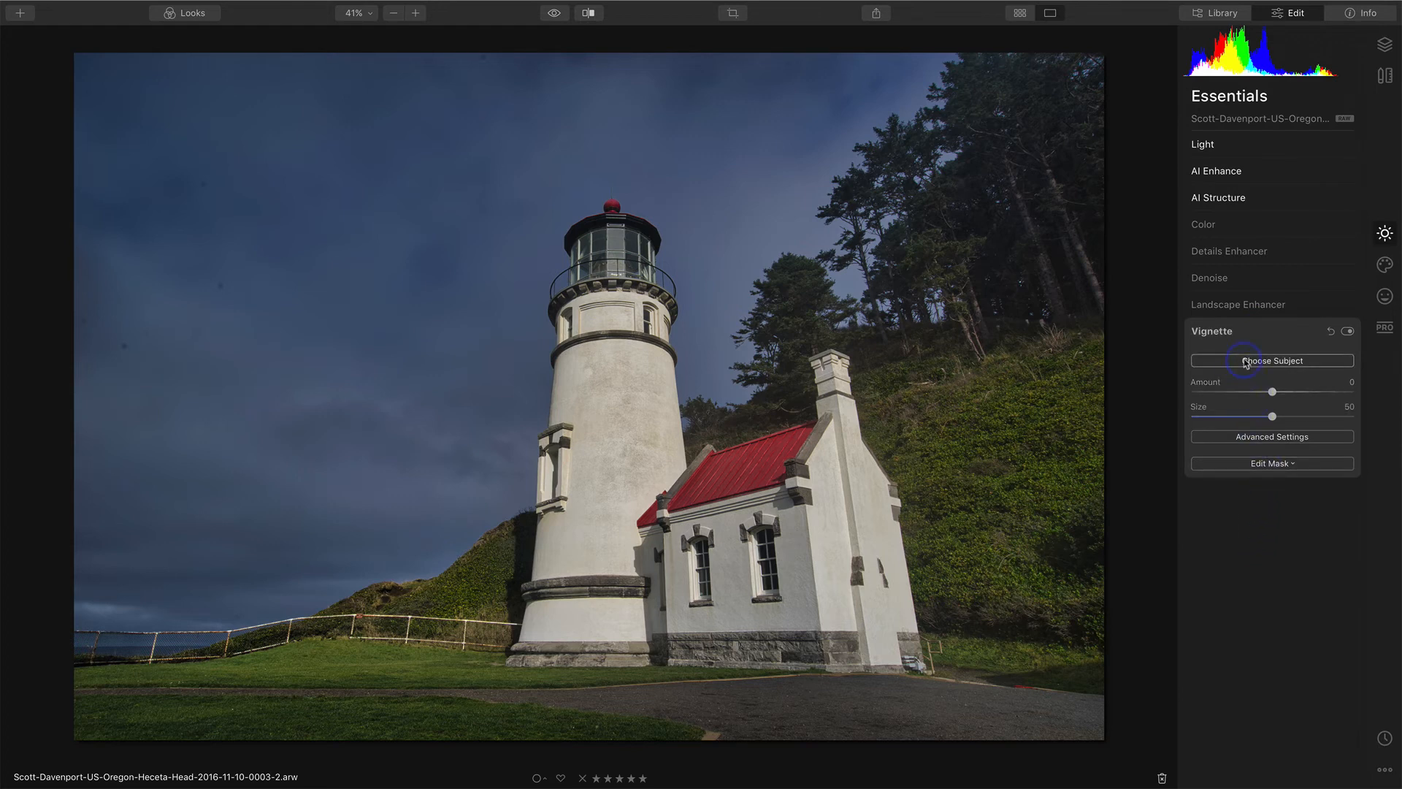
{"action": "left_click_drag", "start_coordinate": [1272, 393], "coordinate": [1280, 394]}
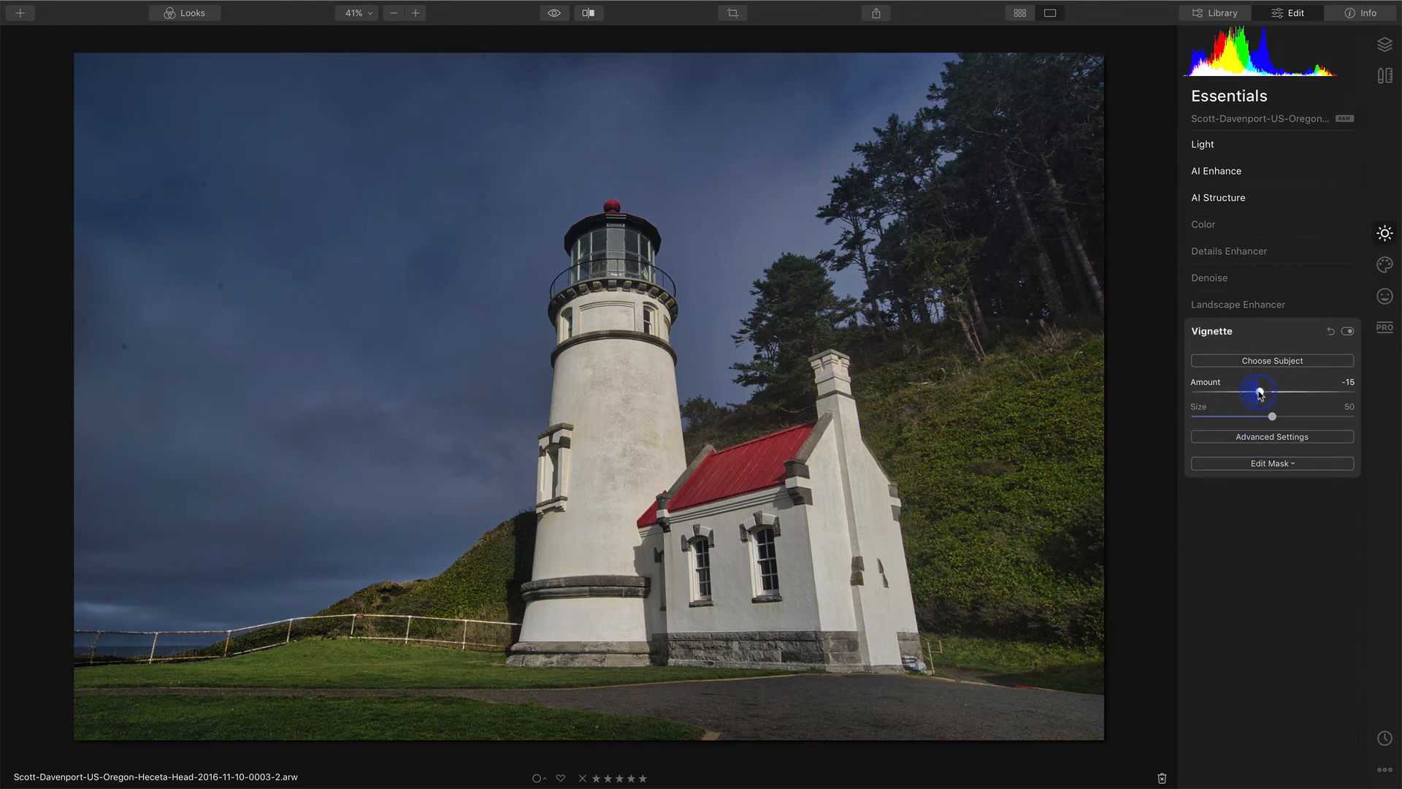
{"action": "left_click_drag", "start_coordinate": [1259, 392], "coordinate": [1234, 393]}
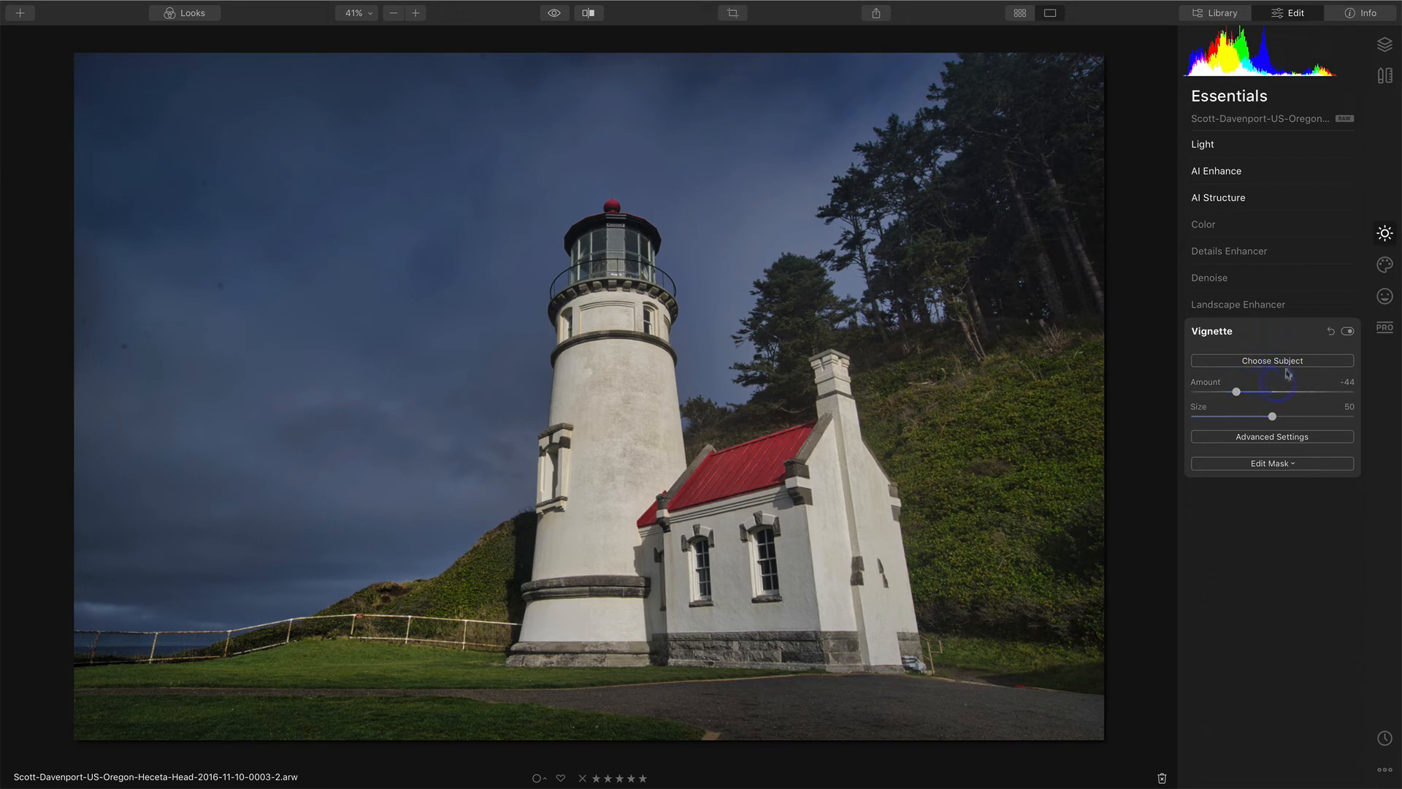
{"action": "left_click", "coordinate": [1264, 363]}
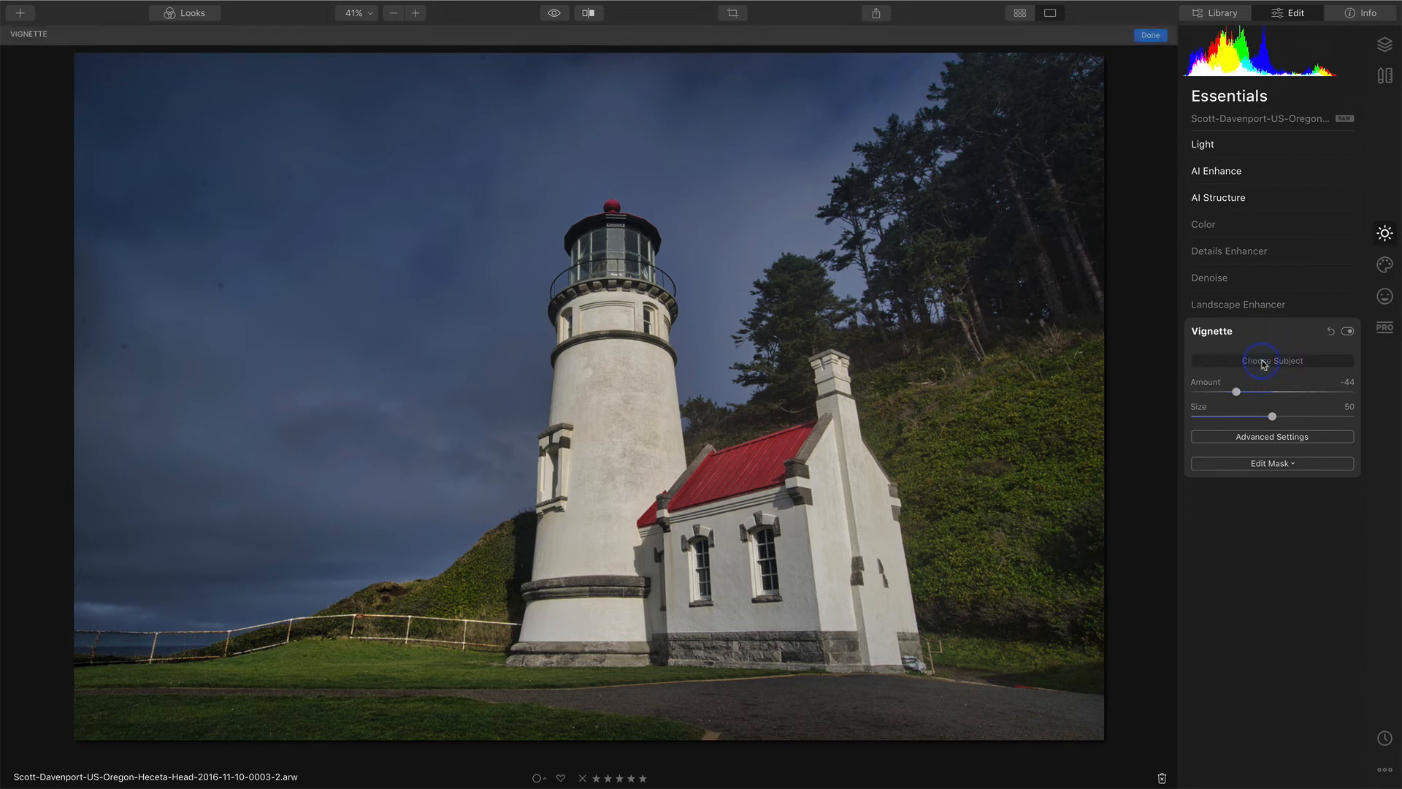
{"action": "left_click", "coordinate": [658, 468]}
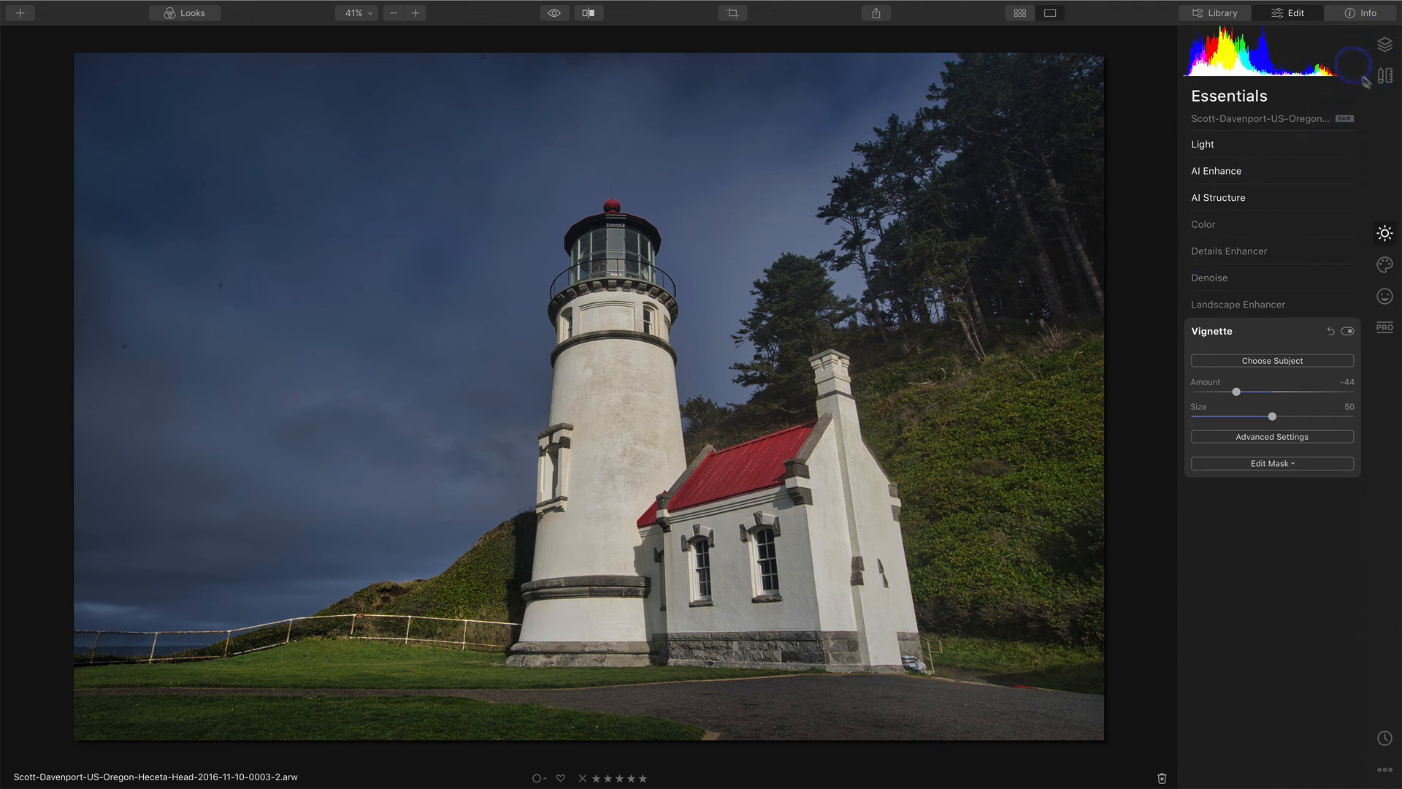
Erase the three dust spots in the sky beside the lighthouse using the Erase tool at size 20.
{"action": "left_click", "coordinate": [1386, 76]}
{"action": "left_click", "coordinate": [1268, 177]}
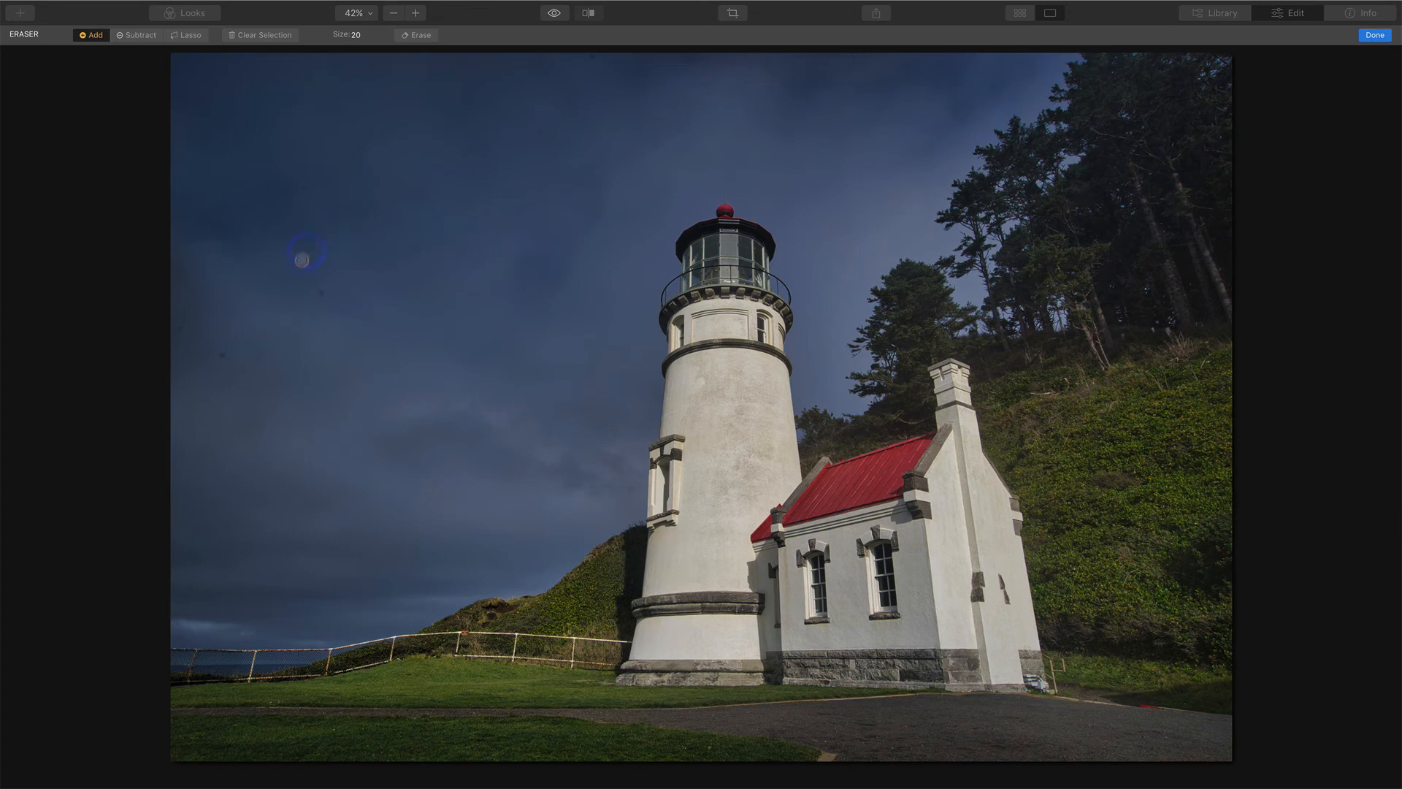
{"action": "left_click", "coordinate": [222, 357]}
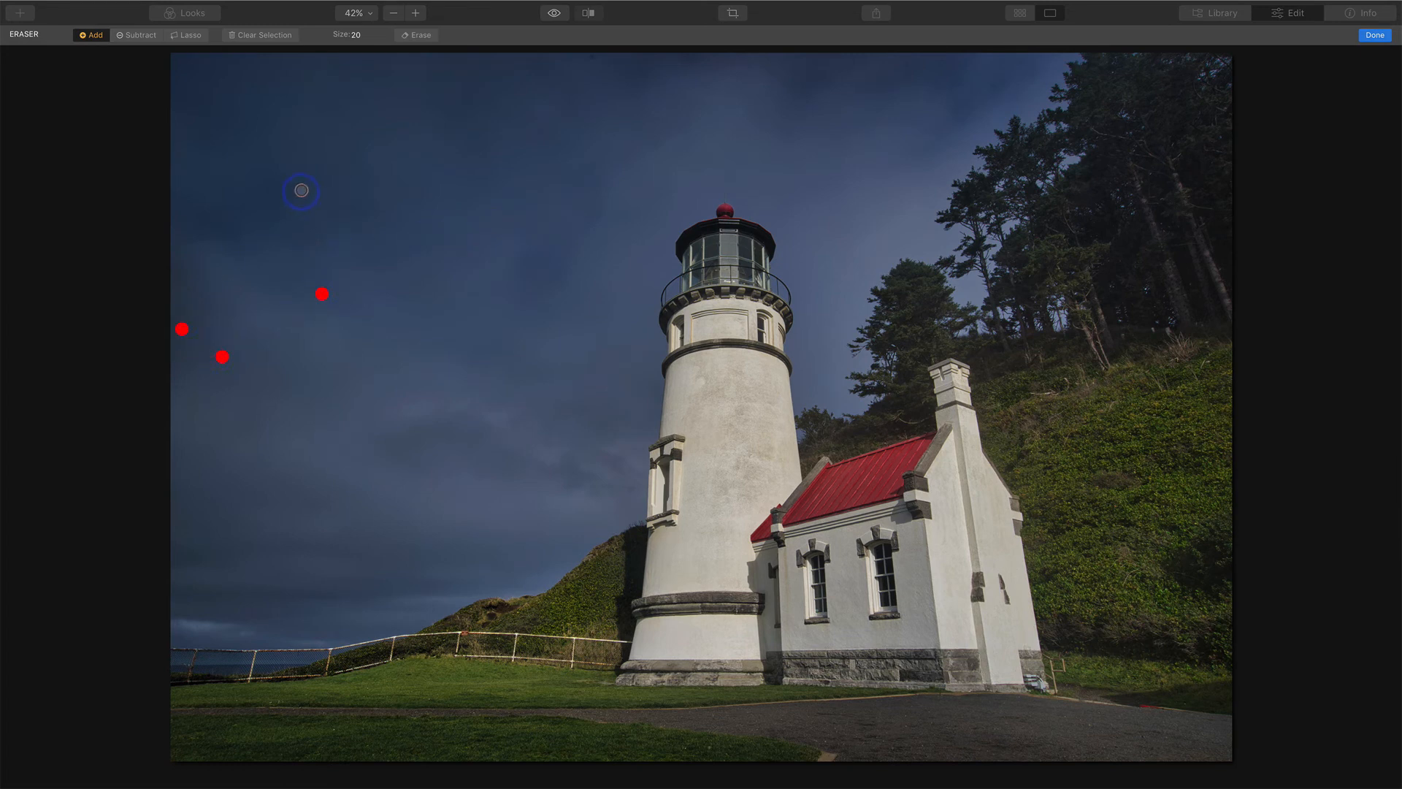
{"action": "left_click", "coordinate": [409, 39]}
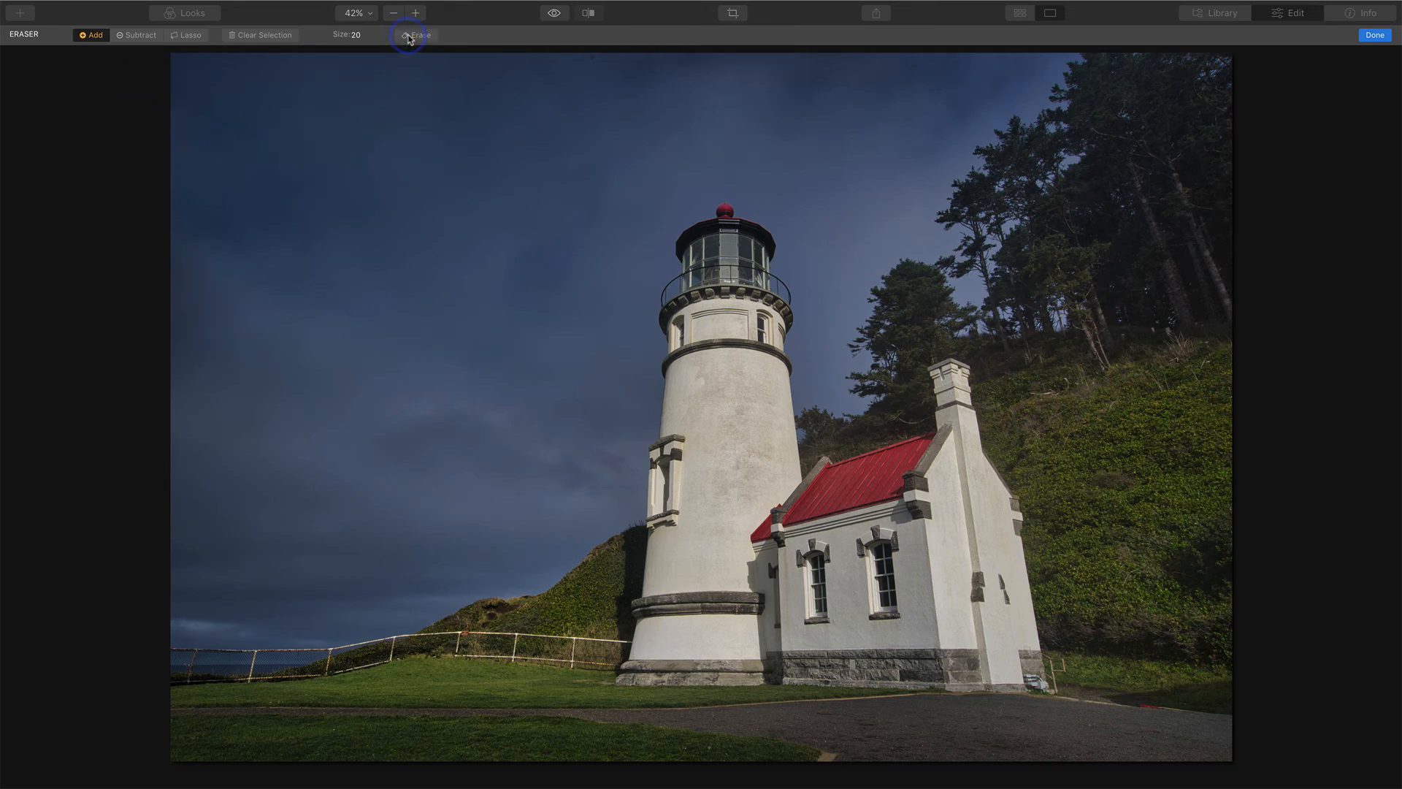
{"action": "left_click", "coordinate": [1373, 35]}
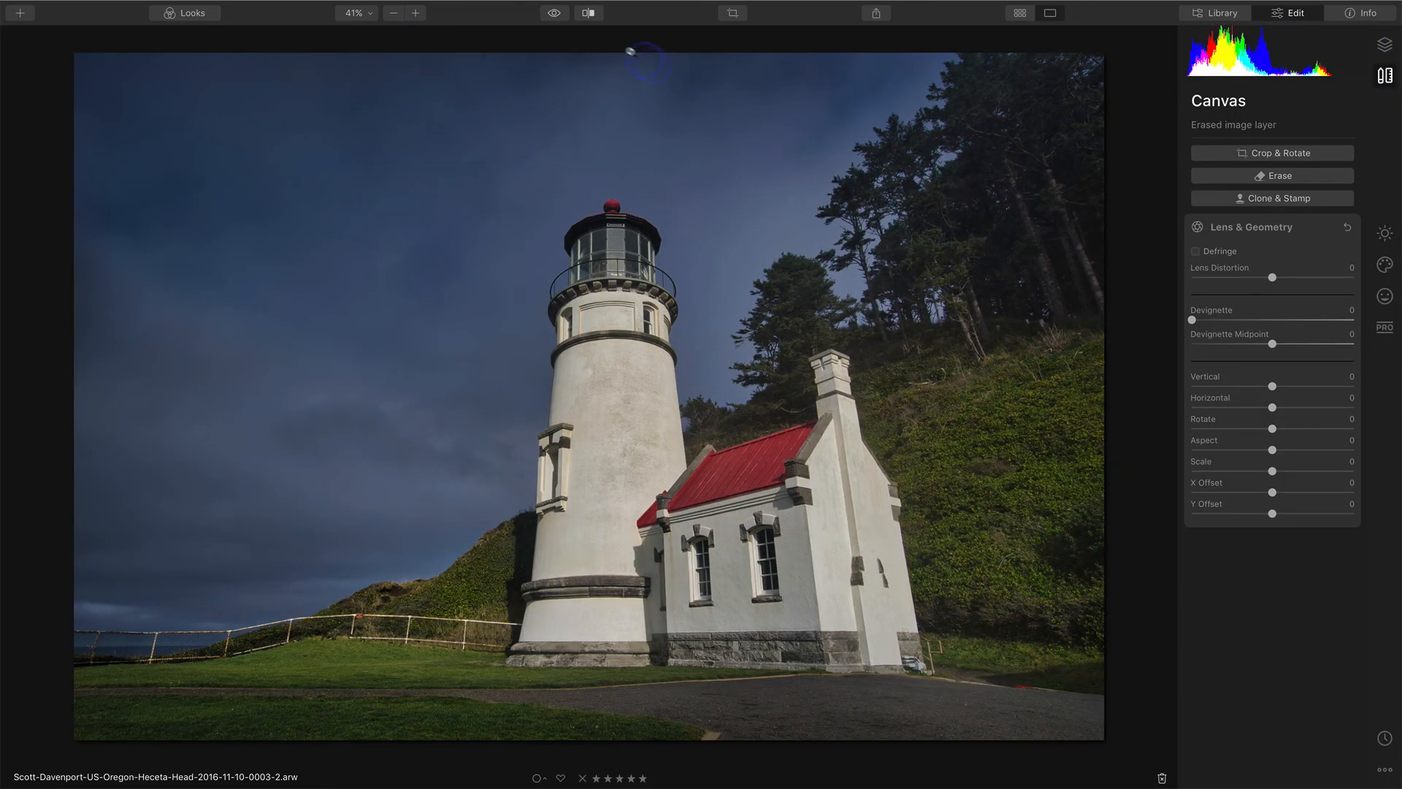
Compare the photo before and after the edits with the split view, moving the divider across the image.
{"action": "left_click", "coordinate": [588, 13]}
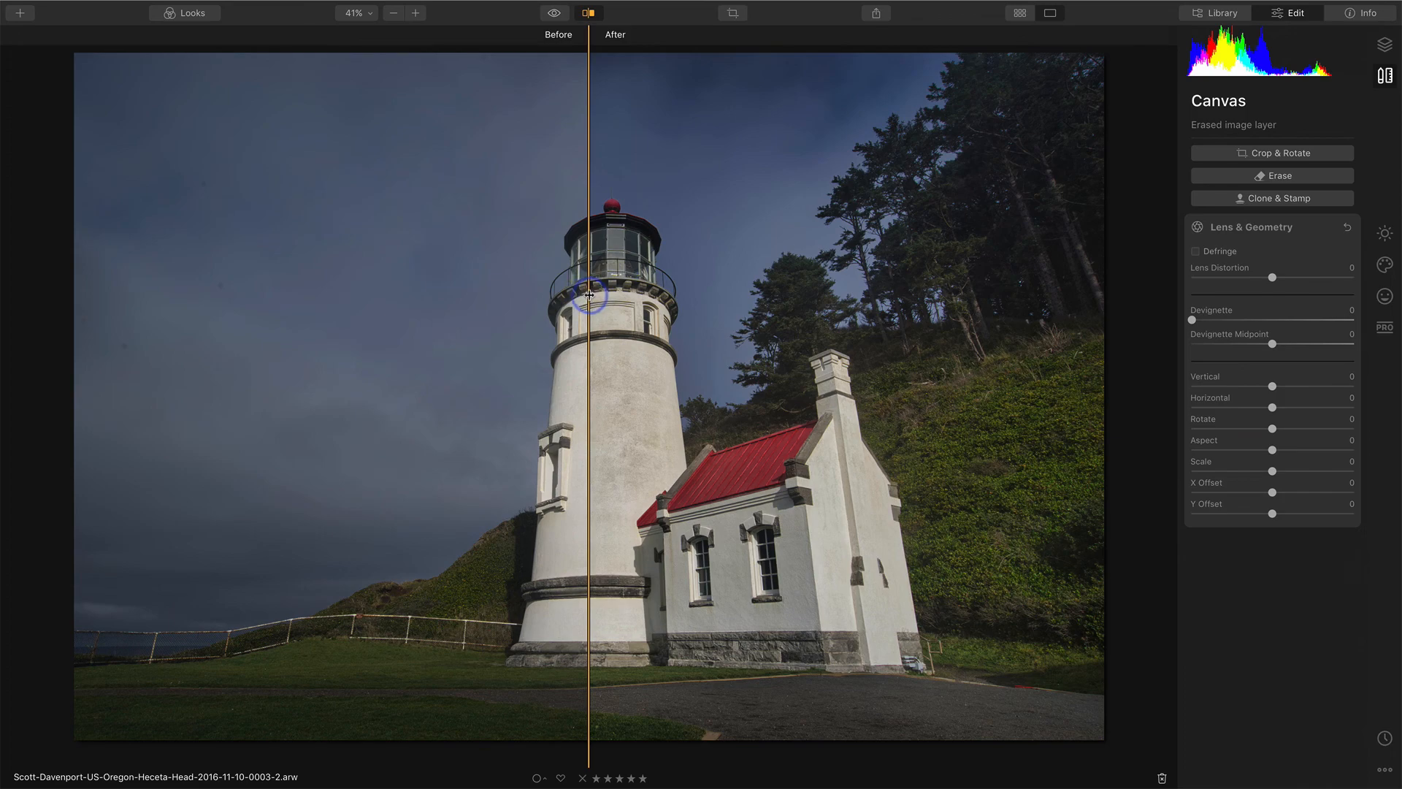
{"action": "left_click_drag", "start_coordinate": [589, 296], "coordinate": [455, 337]}
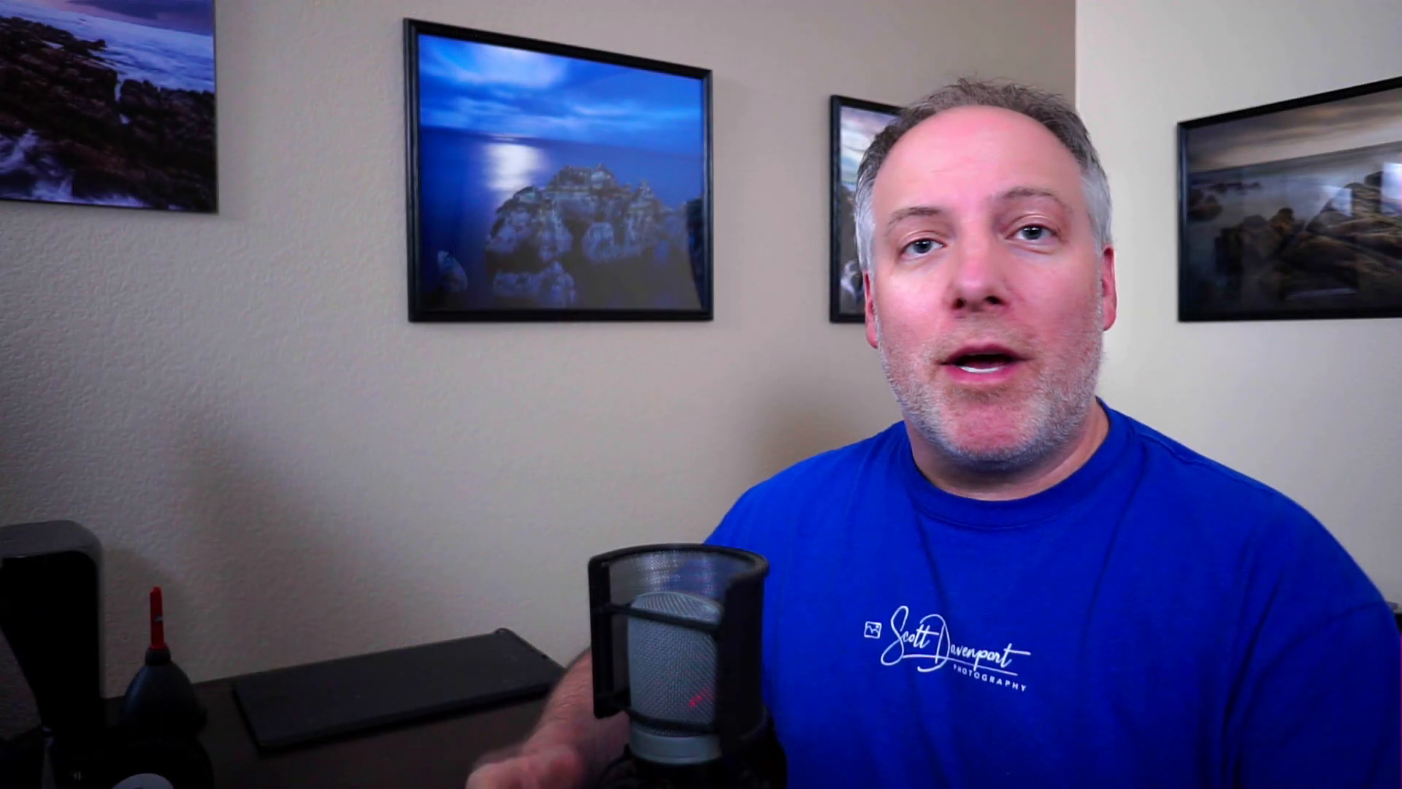